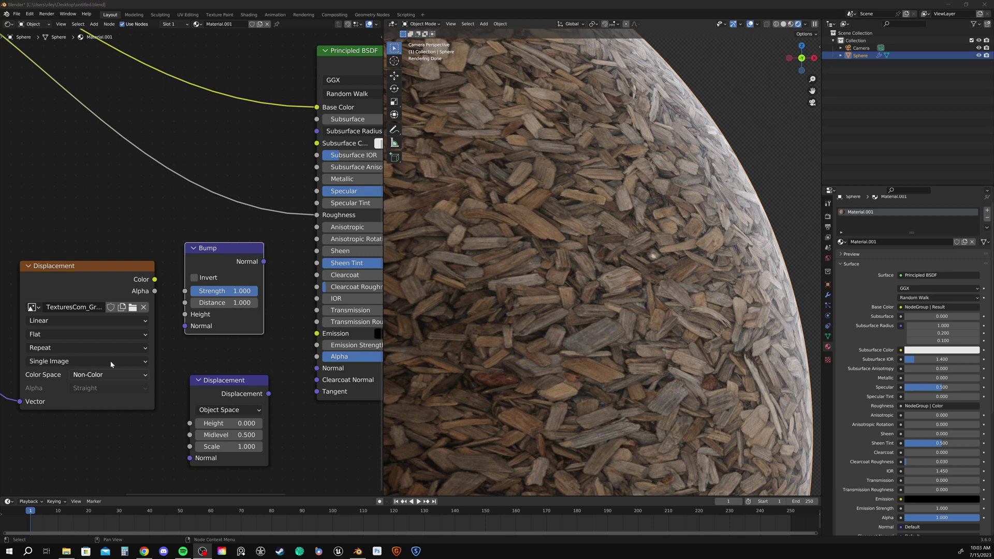
# - Shift the Bump node a short distance to the right in the wood-chip node tree
pyautogui.moveTo(231, 256); pyautogui.dragTo(243, 255)
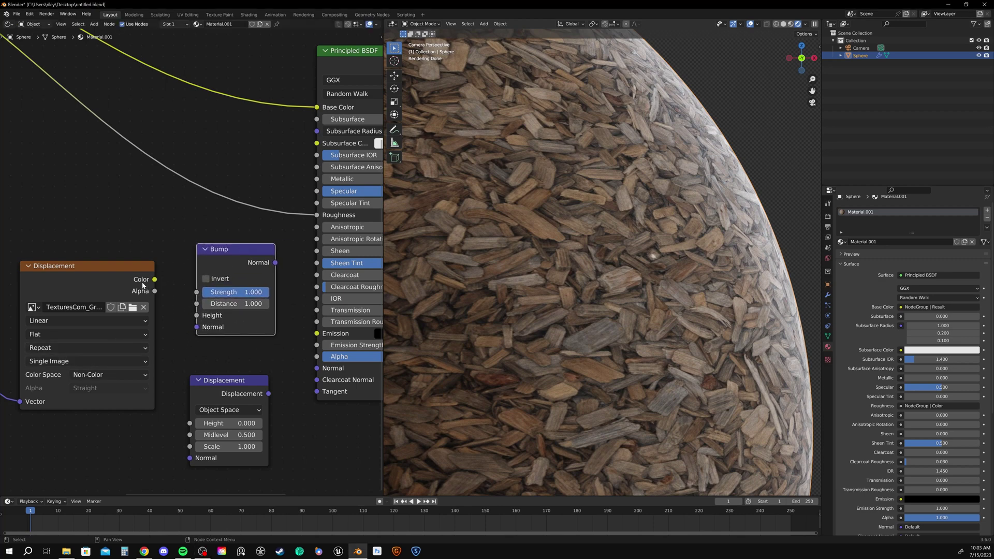
# - Preview the wood-chip texture on the sphere and rearrange the texture and Bump nodes
pyautogui.keyDown('ctrl'); pyautogui.keyDown('shift'); pyautogui.click(132, 275); pyautogui.keyUp('shift'); pyautogui.keyUp('ctrl')
pyautogui.scroll(-1, 217, 248)
pyautogui.scroll(-4, 632, 265)
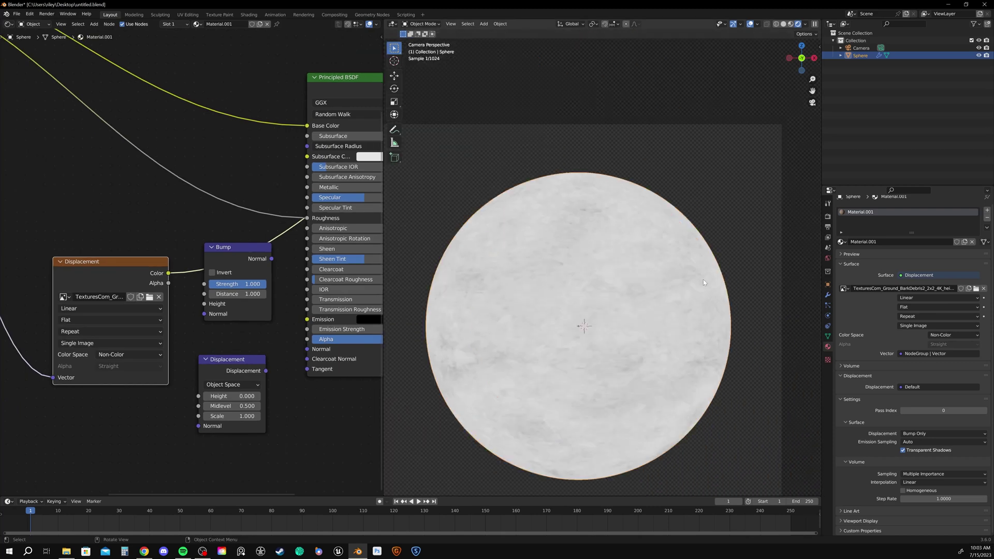
pyautogui.scroll(4, 703, 278)
pyautogui.keyDown('shift'); pyautogui.moveTo(668, 281); pyautogui.dragTo(562, 196, button='middle'); pyautogui.keyUp('shift')
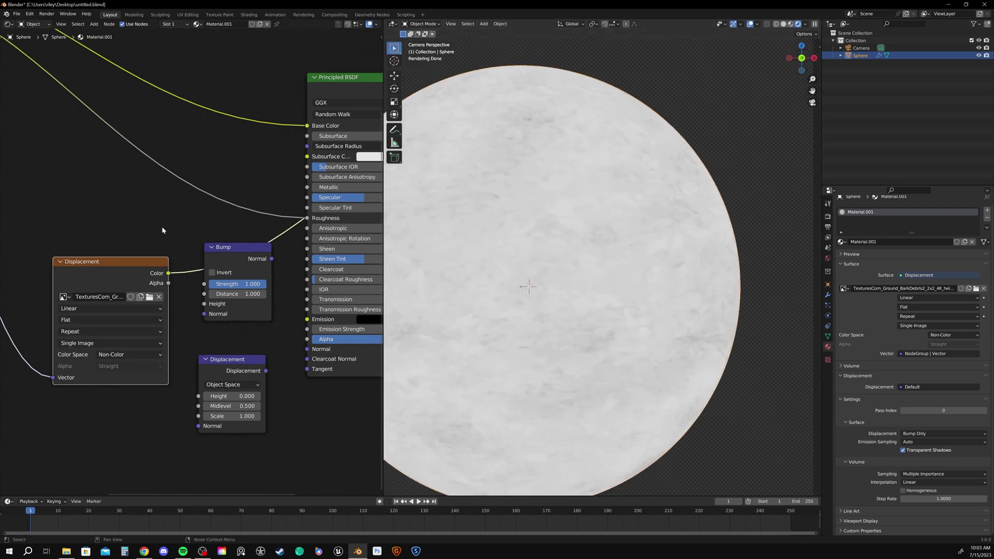
pyautogui.moveTo(143, 263); pyautogui.dragTo(129, 267)
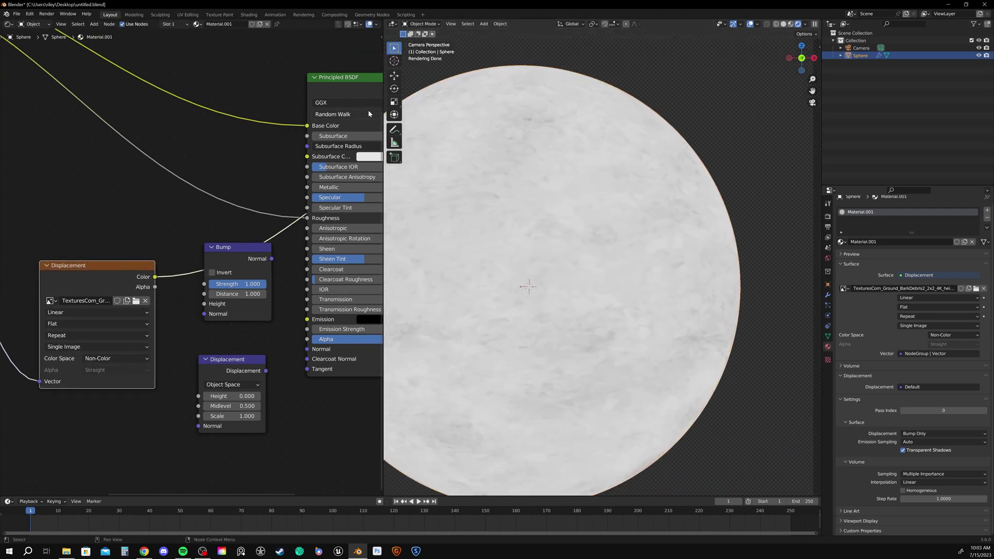
pyautogui.keyDown('ctrl'); pyautogui.keyDown('shift'); pyautogui.click(372, 84); pyautogui.keyUp('shift'); pyautogui.keyUp('ctrl')
pyautogui.moveTo(249, 253); pyautogui.dragTo(227, 237)
pyautogui.scroll(2, 227, 237)
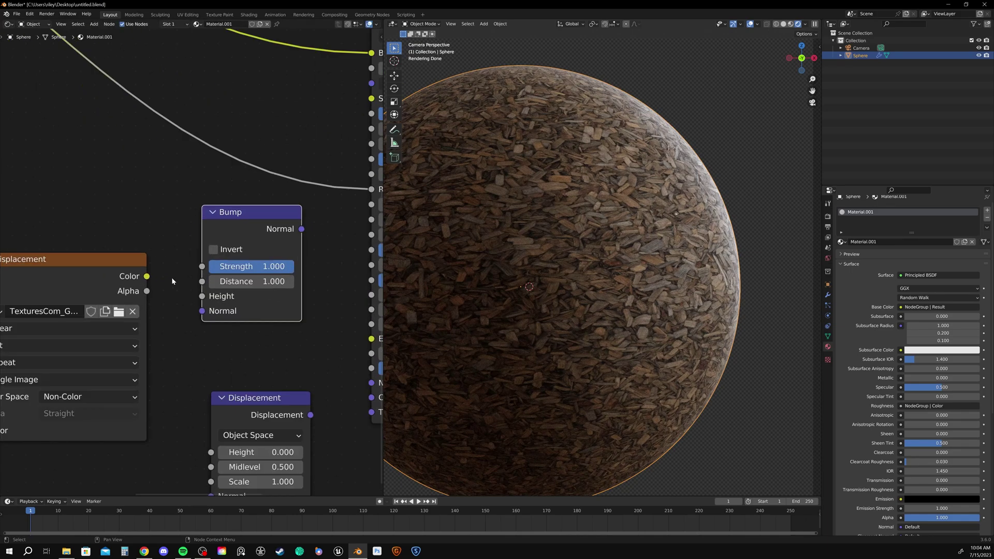
# - Link the texture's Color to Bump Height and Bump Normal to the Principled BSDF Normal
pyautogui.moveTo(151, 279); pyautogui.dragTo(207, 296)
pyautogui.scroll(1, 69, 267)
pyautogui.moveTo(68, 268); pyautogui.dragTo(25, 254, button='middle')
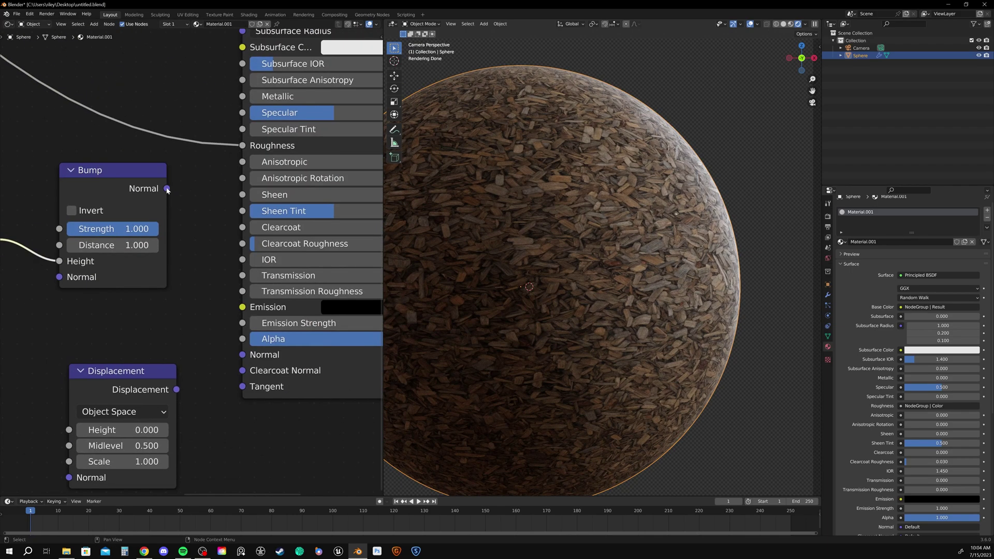
pyautogui.moveTo(167, 188); pyautogui.dragTo(242, 355)
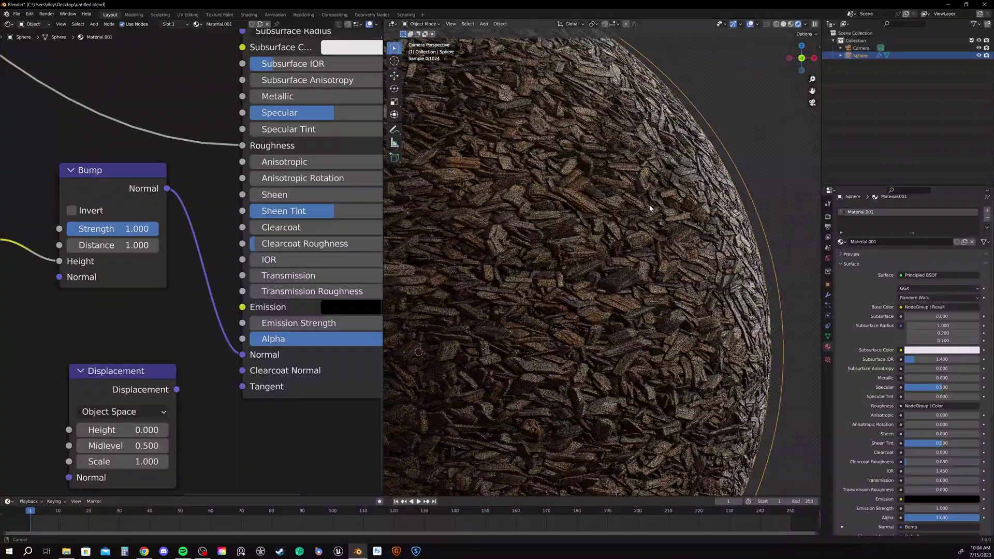
# - Mute and unmute the Bump node with M to compare the sphere with and without relief
pyautogui.click(139, 174)
pyautogui.press('m')
pyautogui.press('m')
pyautogui.press('m')
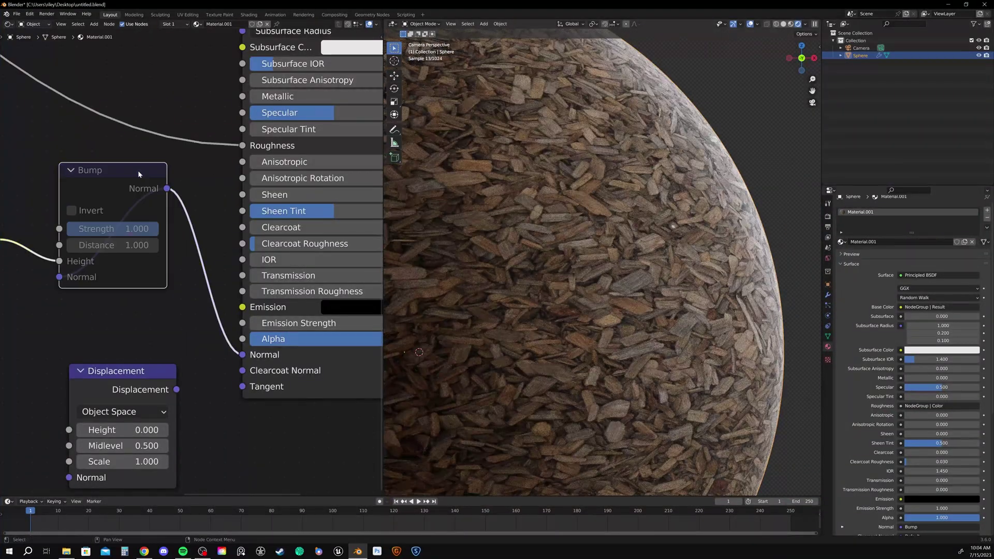
pyautogui.press('m')
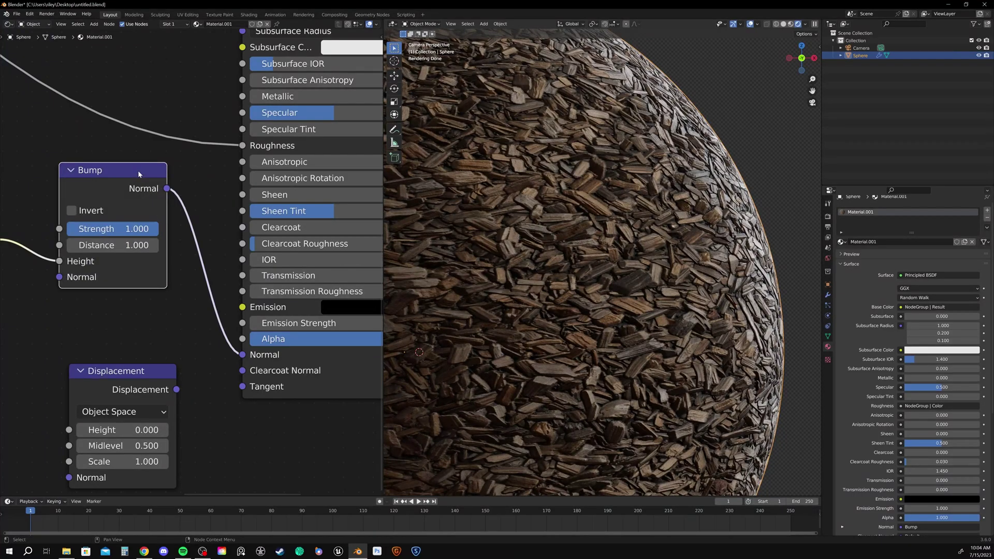
pyautogui.press('m')
pyautogui.press('m')
pyautogui.press('m')
pyautogui.press('m')
pyautogui.press('m')
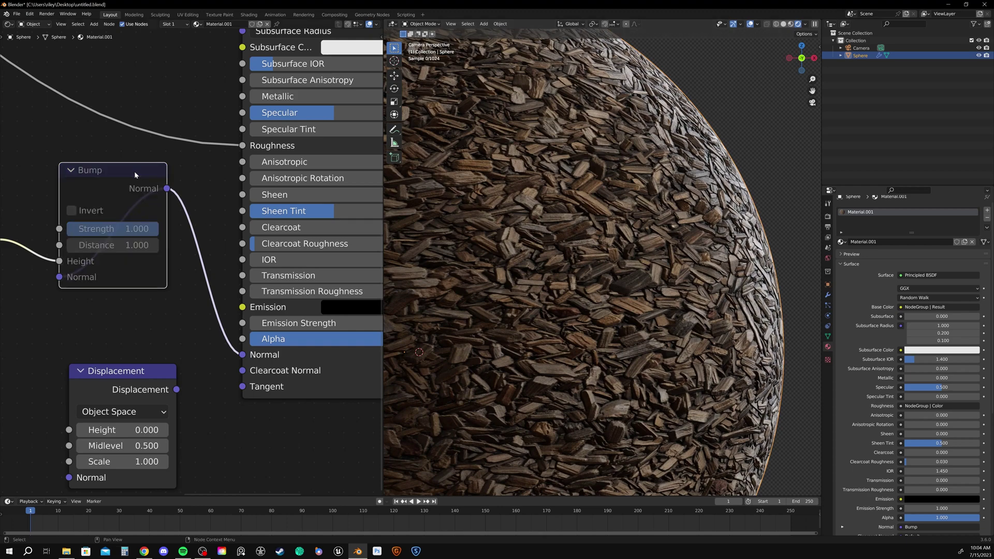
pyautogui.press('m')
pyautogui.moveTo(132, 171)
pyautogui.mouseDown()
pyautogui.moveTo(157, 200)
pyautogui.moveTo(182, 197)
pyautogui.moveTo(134, 191)
pyautogui.mouseUp()
pyautogui.scroll(-2, 168, 234)
pyautogui.moveTo(168, 234); pyautogui.dragTo(197, 233, button='middle')
pyautogui.moveTo(179, 201); pyautogui.dragTo(181, 205)
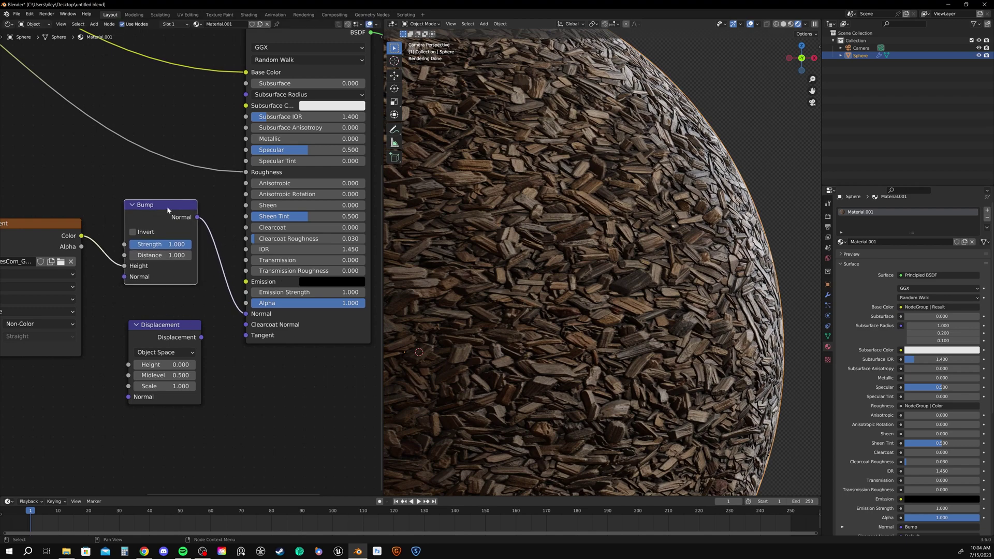
pyautogui.press('m')
pyautogui.press('m')
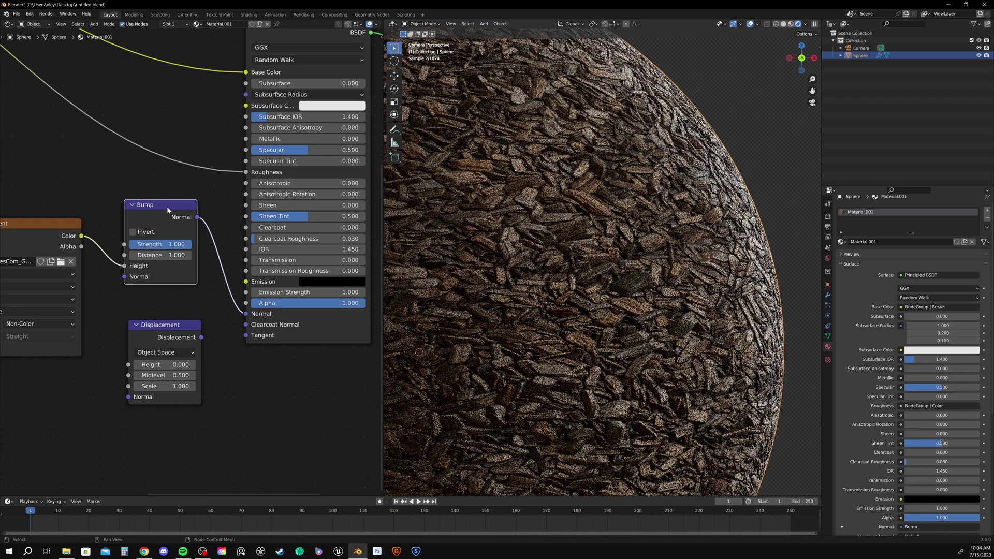
pyautogui.moveTo(166, 206)
pyautogui.mouseDown()
pyautogui.moveTo(153, 221)
pyautogui.moveTo(167, 198)
pyautogui.mouseUp()
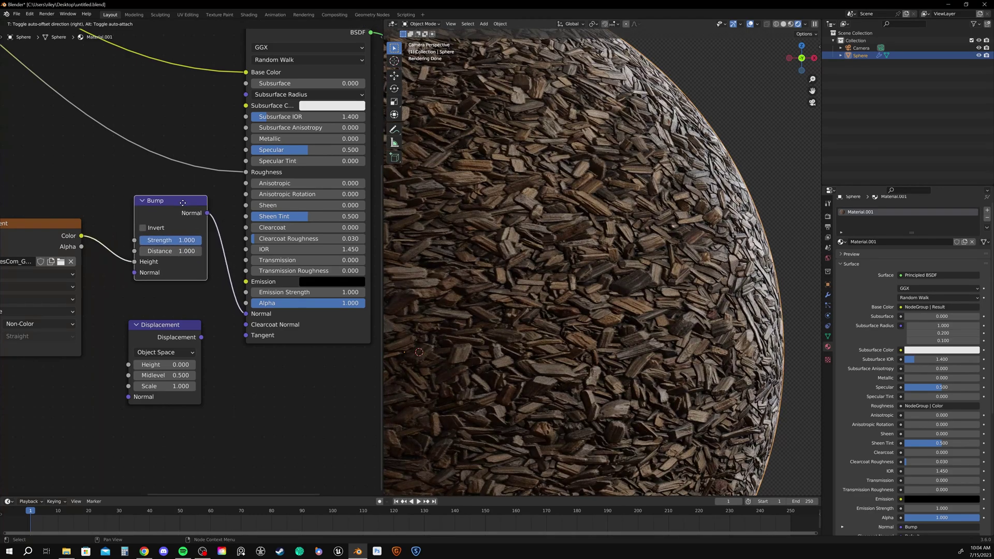
pyautogui.scroll(3, 176, 222)
# - Test Bump Distance values of 0 and 1.000, then settle the Distance at 0.210
pyautogui.moveTo(181, 266)
pyautogui.mouseDown()
pyautogui.moveTo(171, 266)
pyautogui.moveTo(220, 266)
pyautogui.moveTo(167, 266)
pyautogui.moveTo(178, 266)
pyautogui.moveTo(130, 249)
pyautogui.moveTo(173, 249)
pyautogui.mouseUp()
pyautogui.doubleClick(165, 266)
pyautogui.write('0')
pyautogui.press('Return')
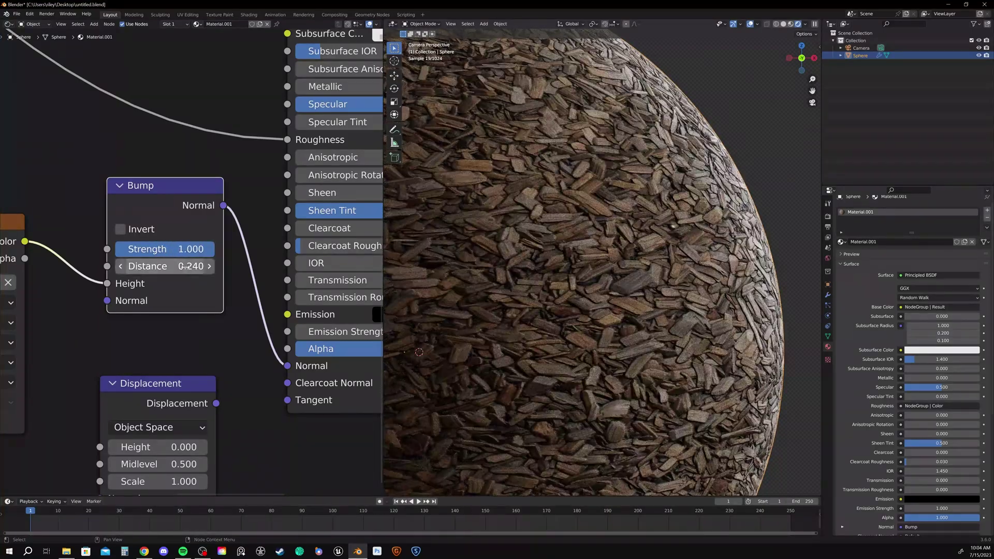
pyautogui.click(182, 266)
pyautogui.write('1')
pyautogui.press('Return')
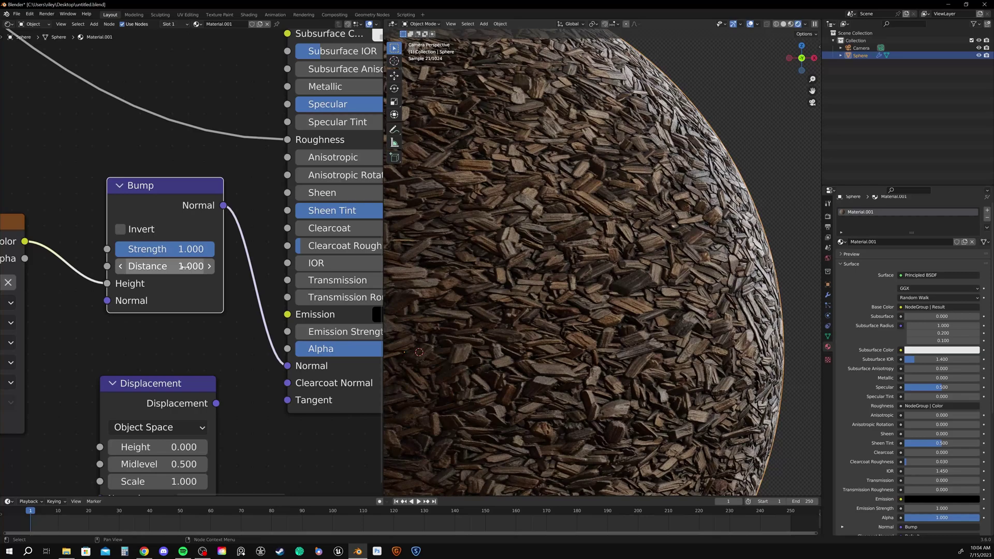
pyautogui.moveTo(182, 266); pyautogui.dragTo(138, 266)
pyautogui.click(139, 266)
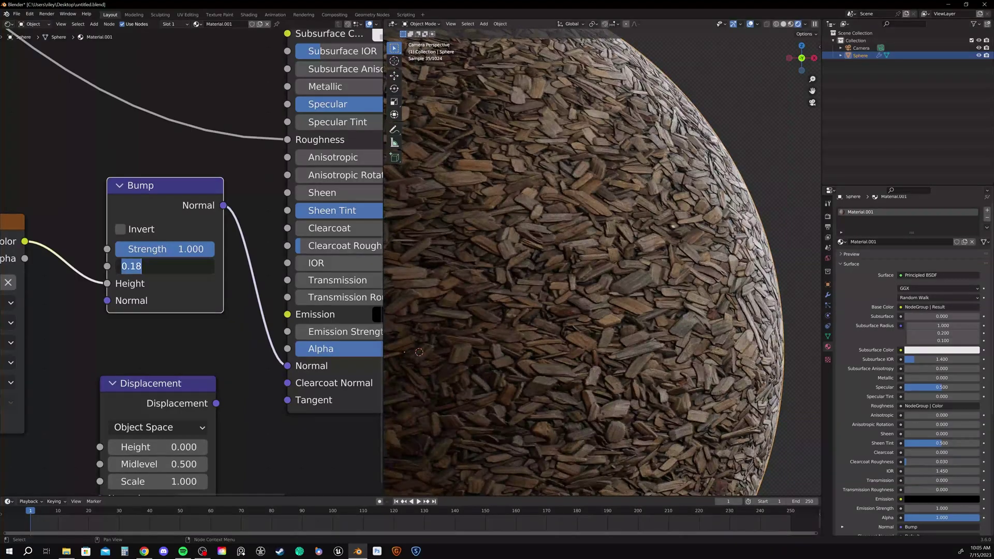
pyautogui.write('1')
pyautogui.press('Return')
pyautogui.moveTo(181, 266); pyautogui.dragTo(165, 249)
# - Move the Bump node aside and plug the Displacement node into the Material Output's Displacement
pyautogui.scroll(-2, 230, 295)
pyautogui.scroll(-2, 230, 294)
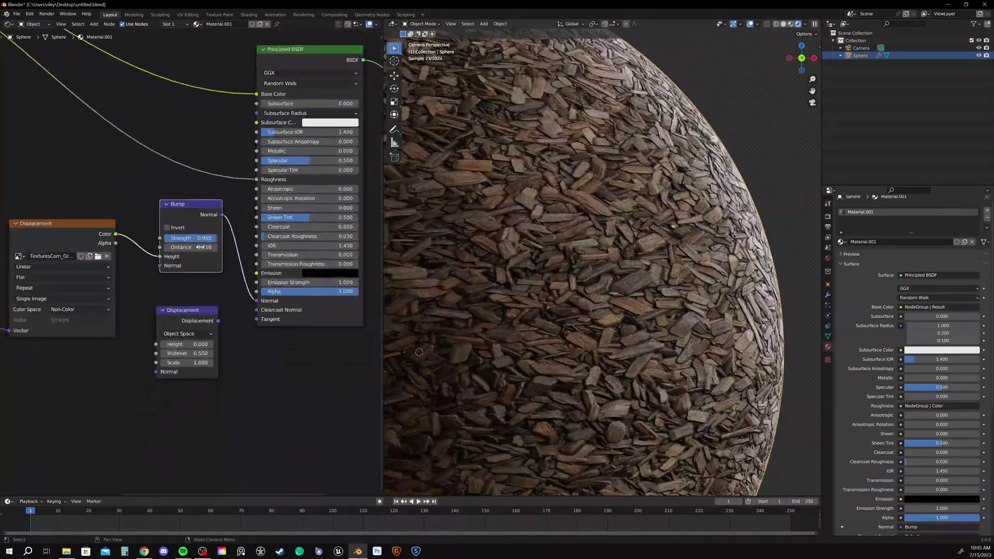
pyautogui.moveTo(199, 207); pyautogui.dragTo(49, 437)
pyautogui.moveTo(186, 311); pyautogui.dragTo(185, 211)
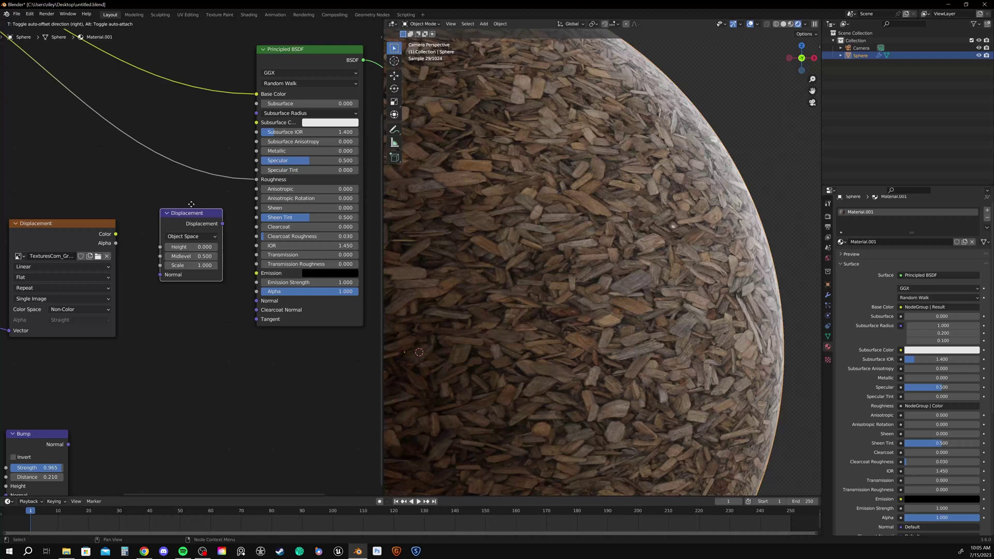
pyautogui.scroll(-1, 184, 211)
pyautogui.moveTo(184, 211); pyautogui.dragTo(151, 293, button='middle')
pyautogui.scroll(2, 150, 293)
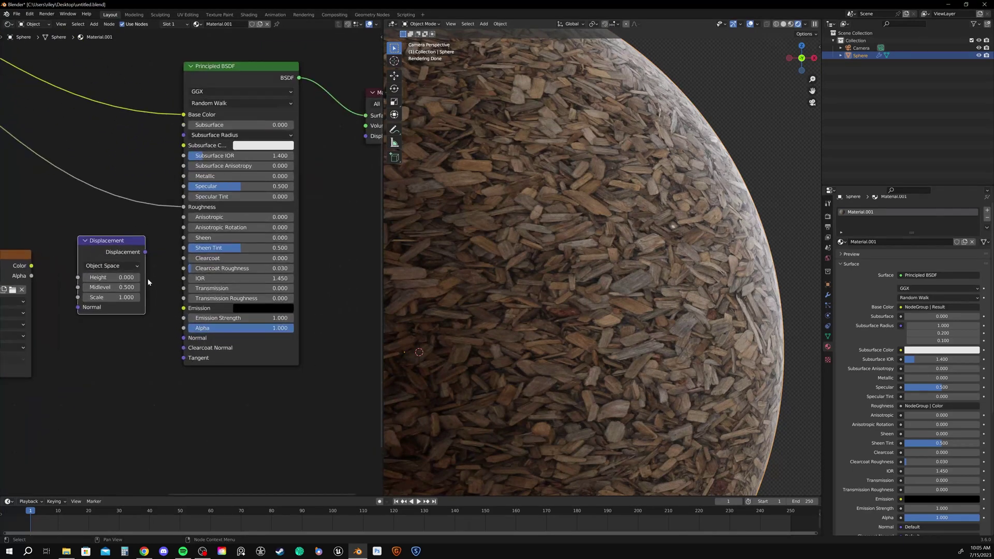
pyautogui.moveTo(102, 264); pyautogui.dragTo(343, 150)
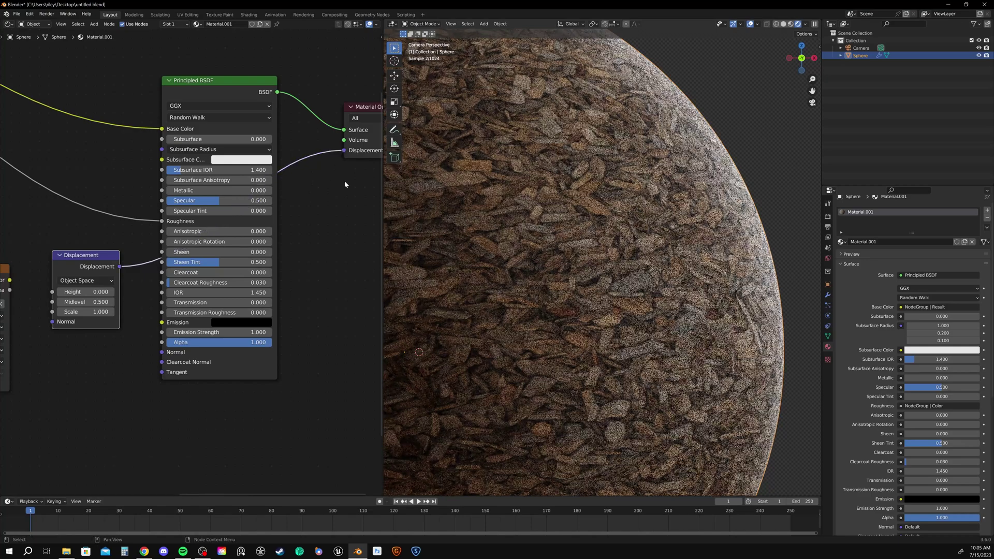
pyautogui.moveTo(323, 196); pyautogui.dragTo(226, 229, button='middle')
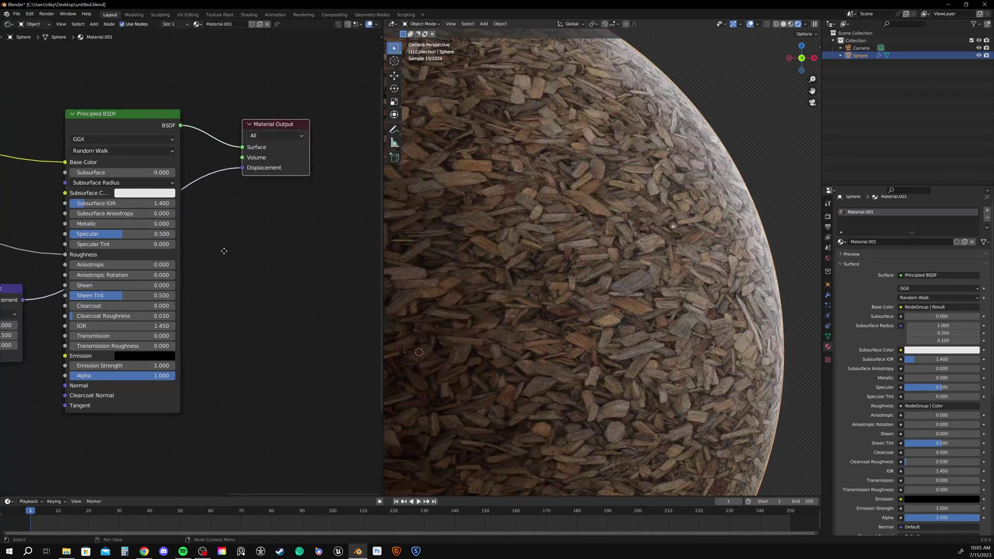
# - Connect the wood-chip texture's Color to the Displacement node's Height
pyautogui.moveTo(103, 311); pyautogui.dragTo(306, 221, button='middle')
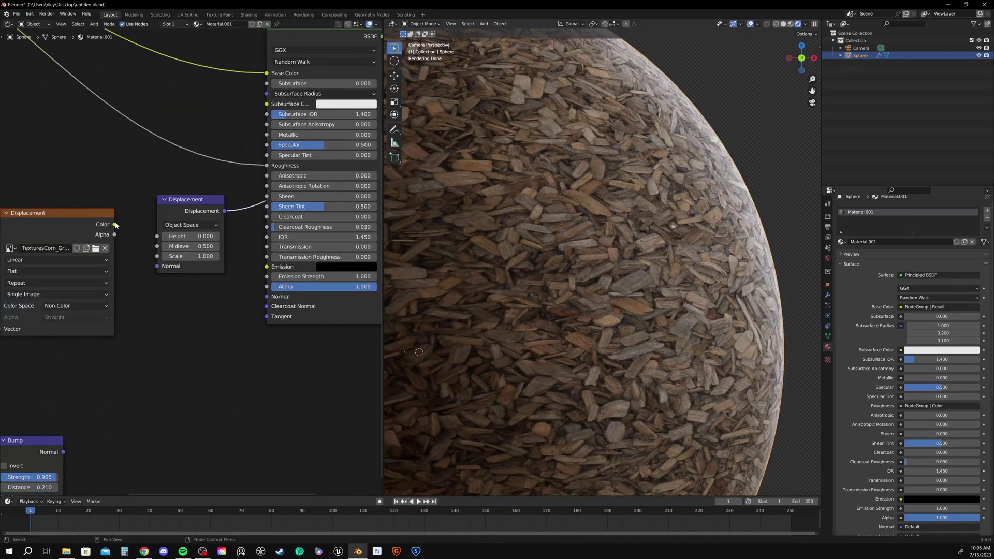
pyautogui.moveTo(115, 224); pyautogui.dragTo(158, 237)
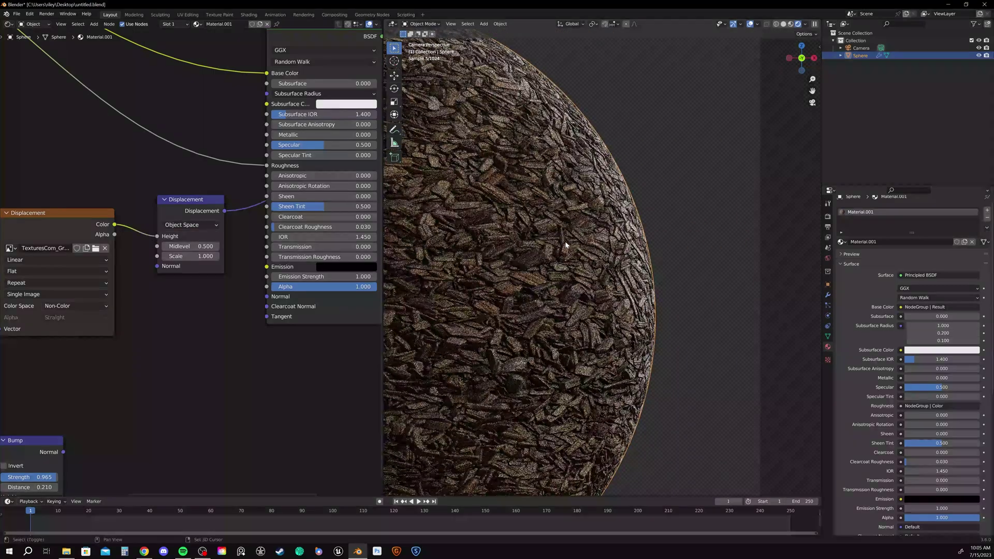
pyautogui.scroll(3, 569, 238)
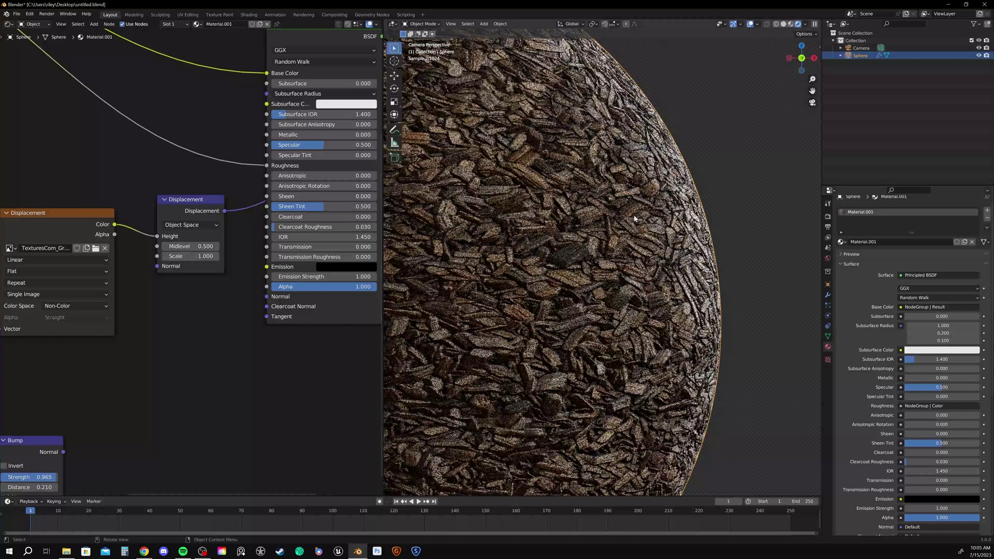
pyautogui.scroll(-5, 632, 228)
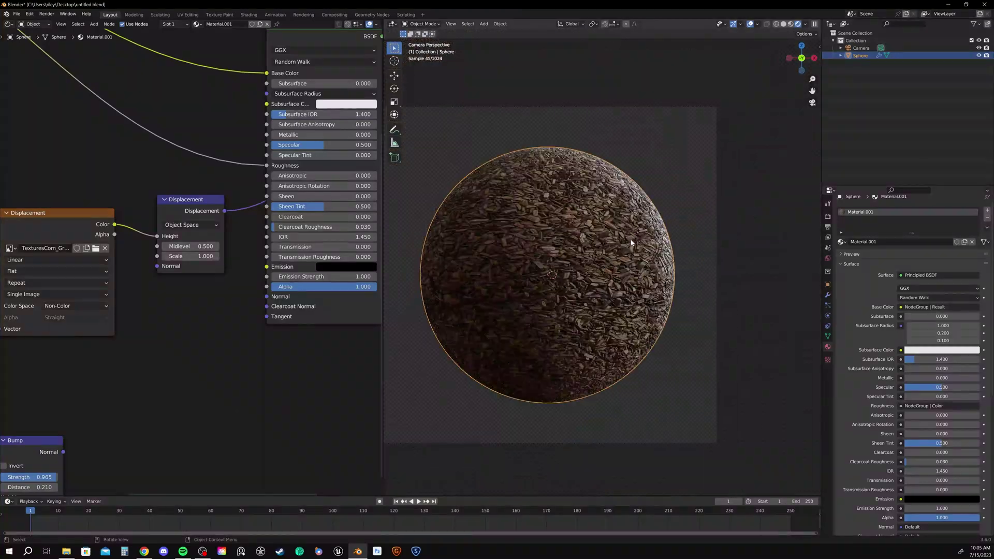
pyautogui.scroll(1, 631, 242)
pyautogui.scroll(4, 713, 224)
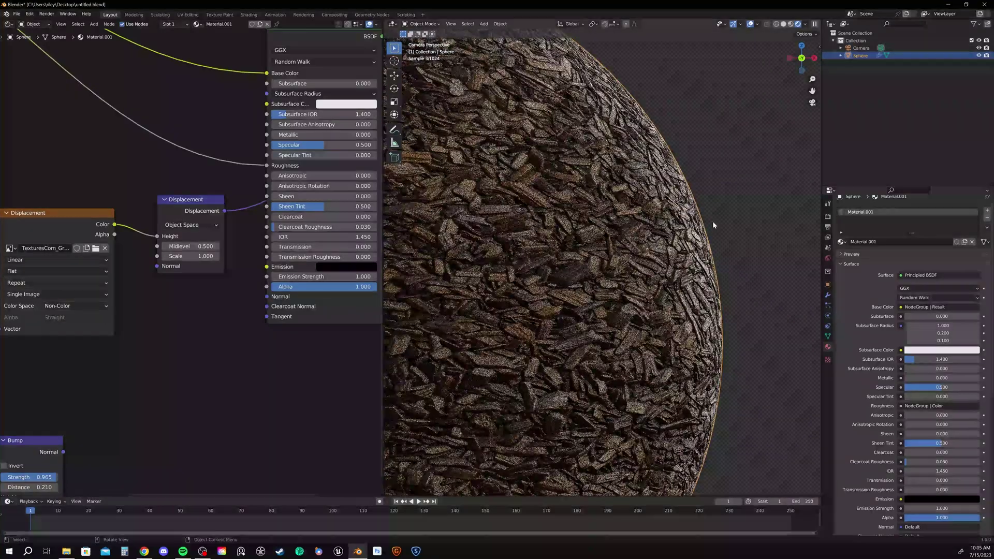
pyautogui.scroll(1, 646, 244)
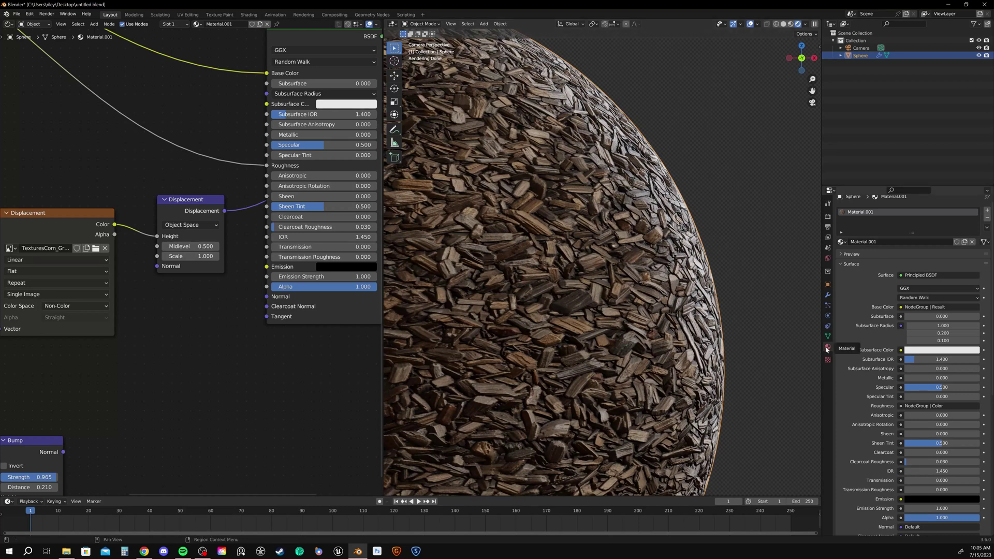
# - Try Displacement Only, then set the material's surface displacement method to Displacement and Bump
pyautogui.scroll(-4, 879, 358)
pyautogui.scroll(-8, 880, 359)
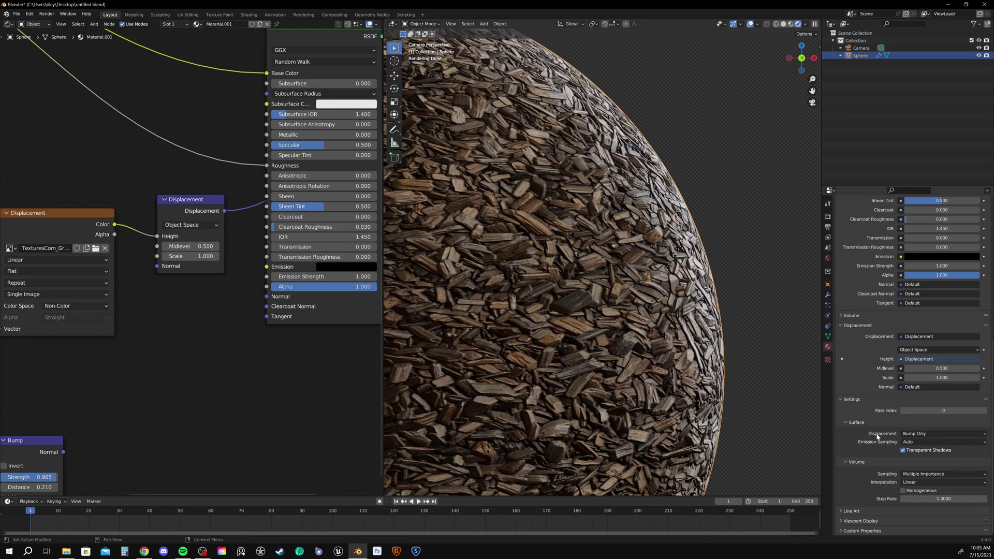
pyautogui.click(939, 435)
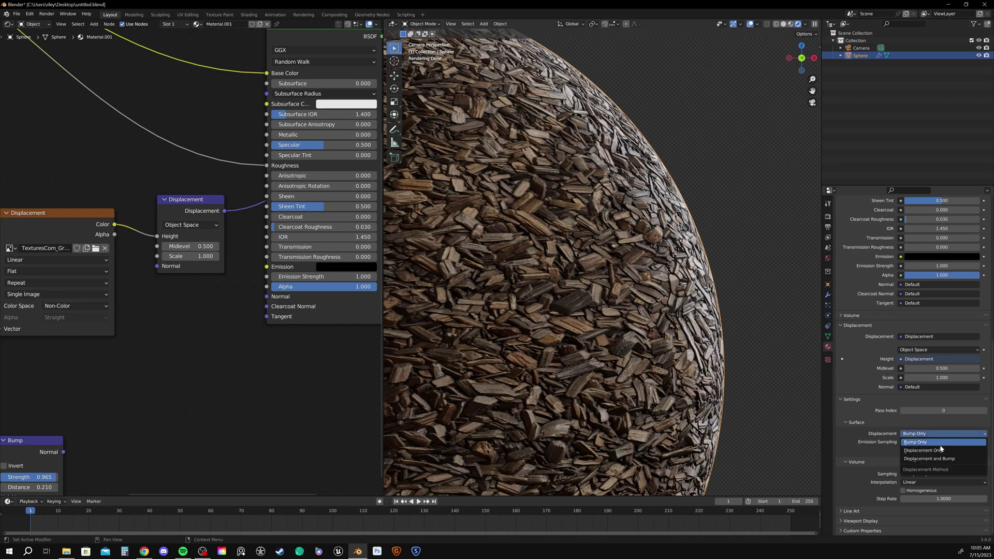
pyautogui.click(940, 450)
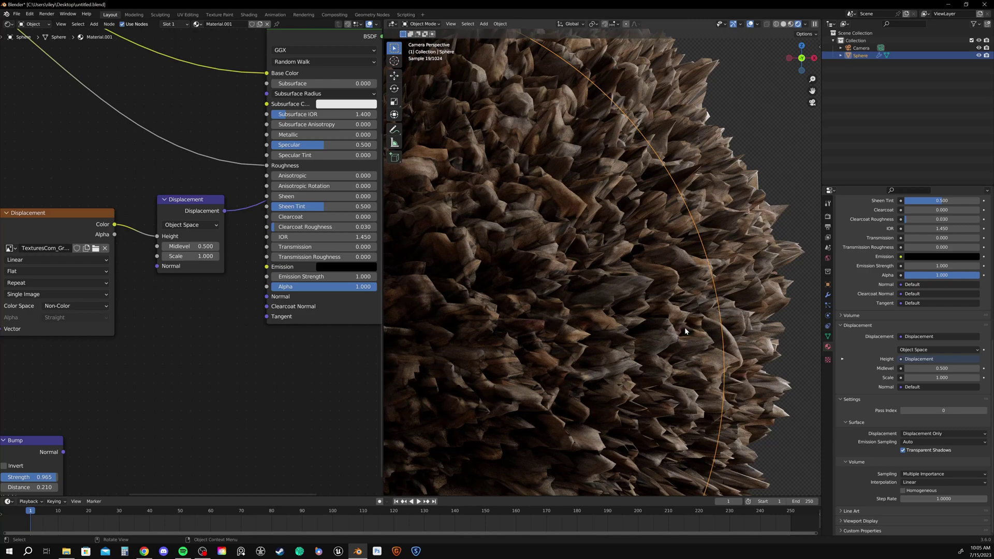
pyautogui.scroll(-3, 645, 315)
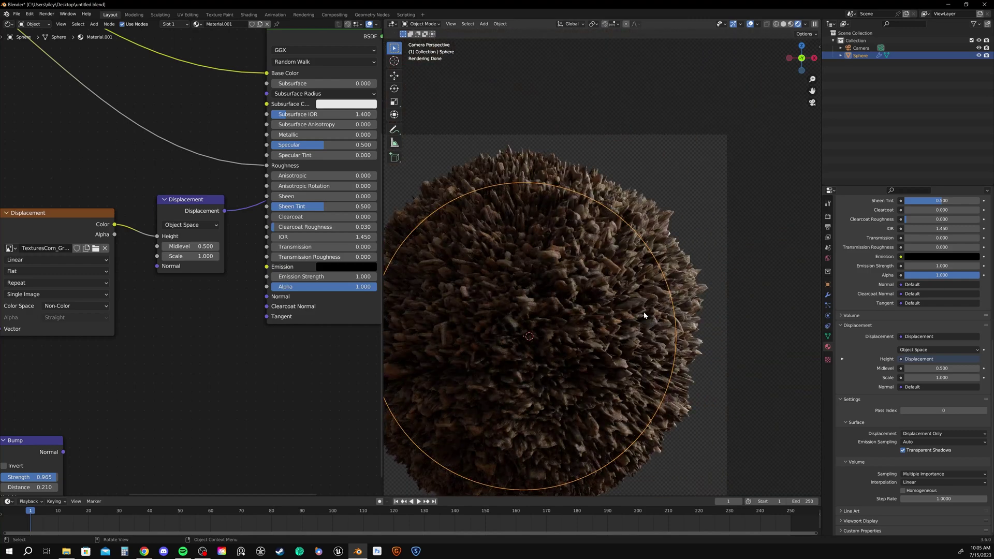
pyautogui.click(918, 433)
pyautogui.click(927, 459)
pyautogui.scroll(3, 633, 266)
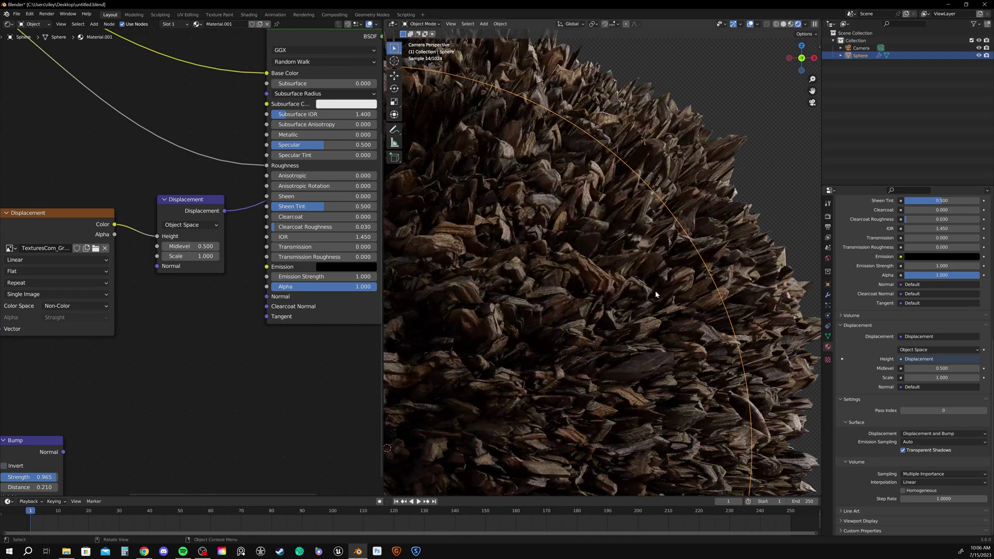
# - Set the Displacement node Scale to 0.5 and return to the camera view
pyautogui.scroll(-6, 654, 290)
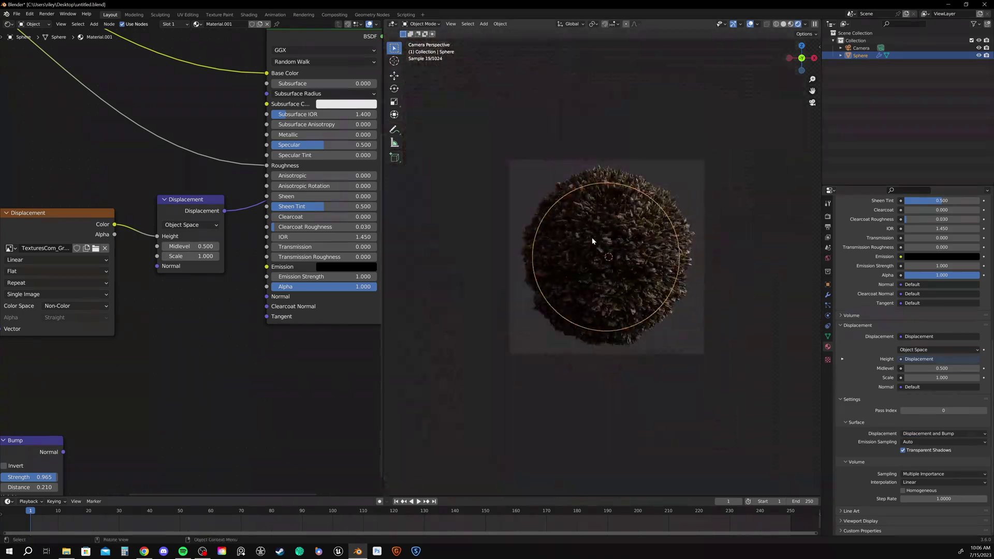
pyautogui.moveTo(591, 237); pyautogui.dragTo(633, 256, button='middle')
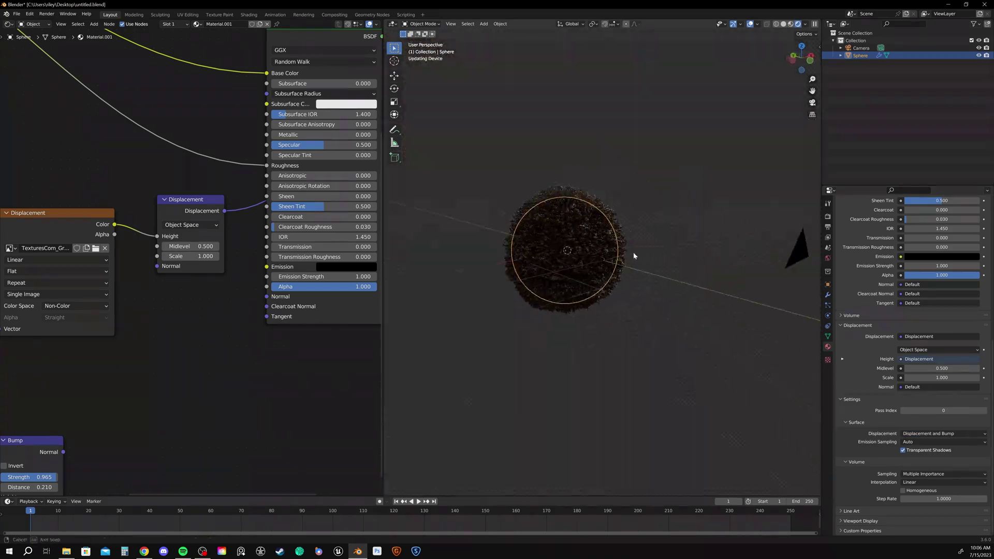
pyautogui.click(186, 255)
pyautogui.write('0.5')
pyautogui.press('Return')
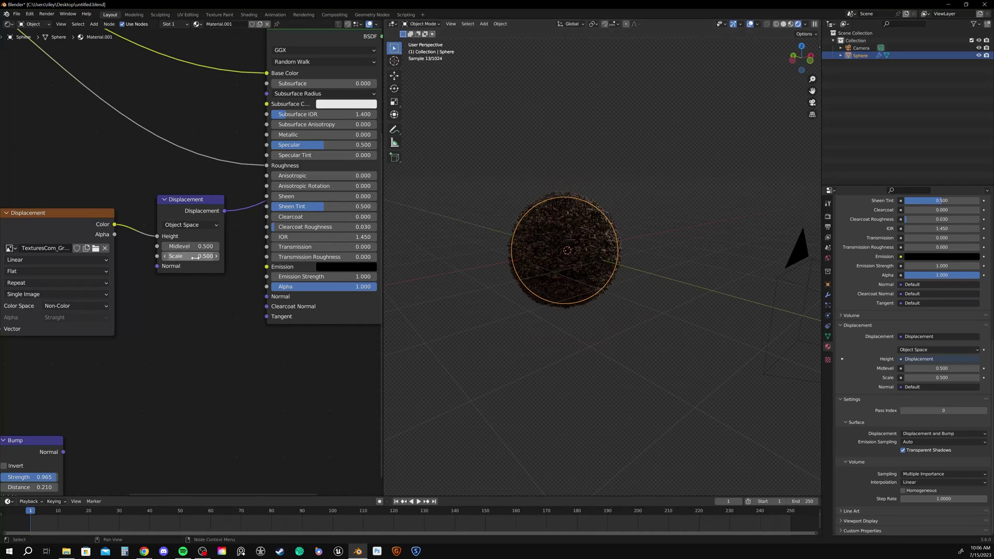
pyautogui.press('KP_0')
pyautogui.scroll(5, 629, 230)
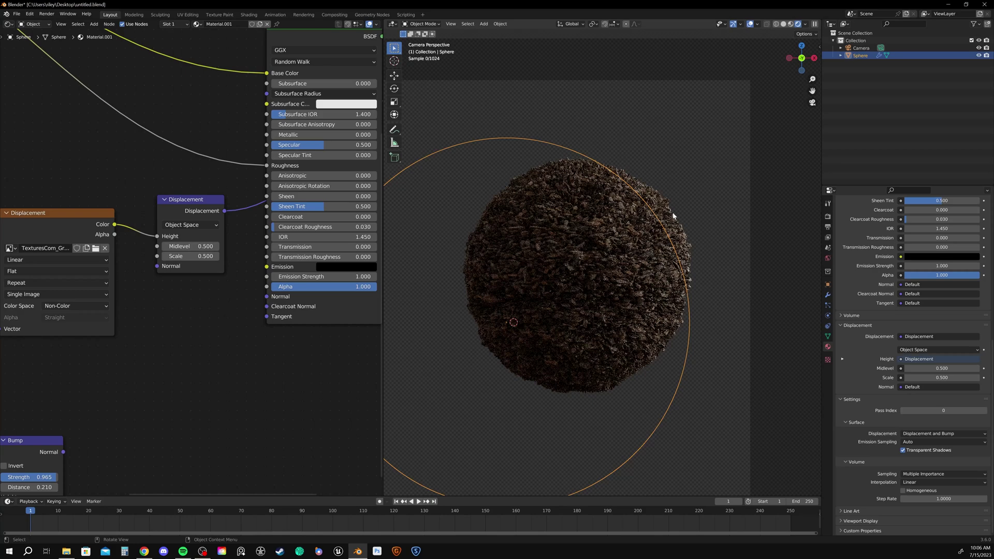
# - Try a displacement Scale of 0.1, settle on 0.2, and deselect the sphere to inspect it
pyautogui.click(187, 255)
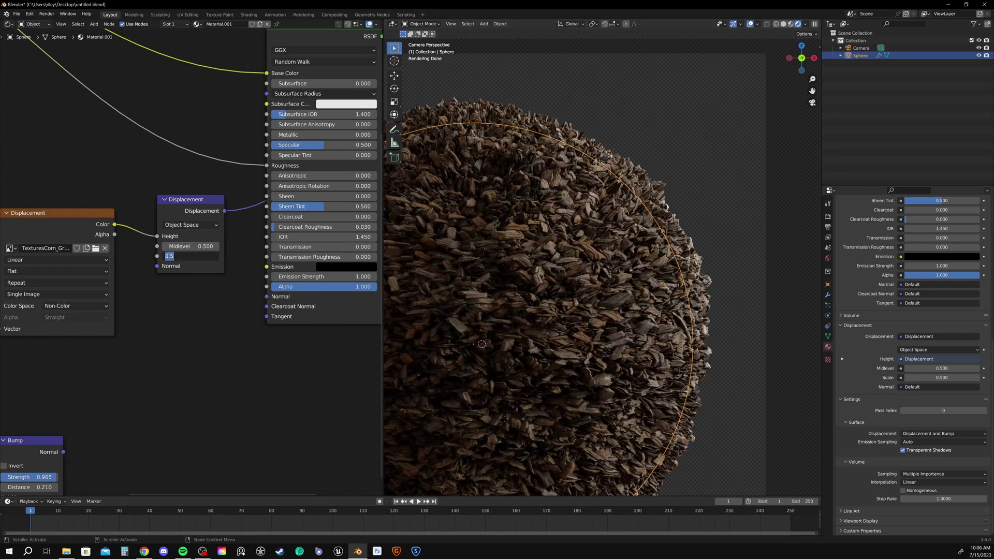
pyautogui.write('0.1')
pyautogui.press('Return')
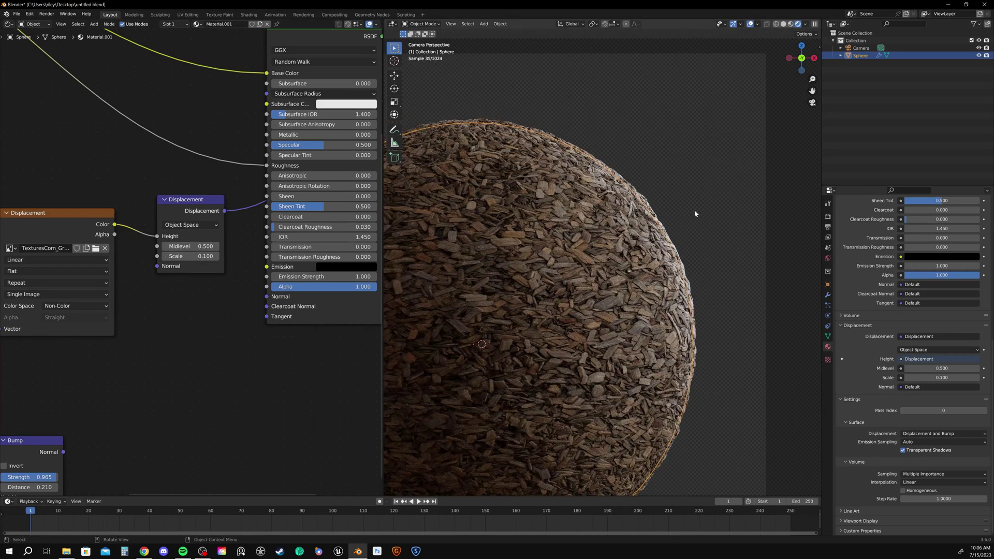
pyautogui.click(186, 256)
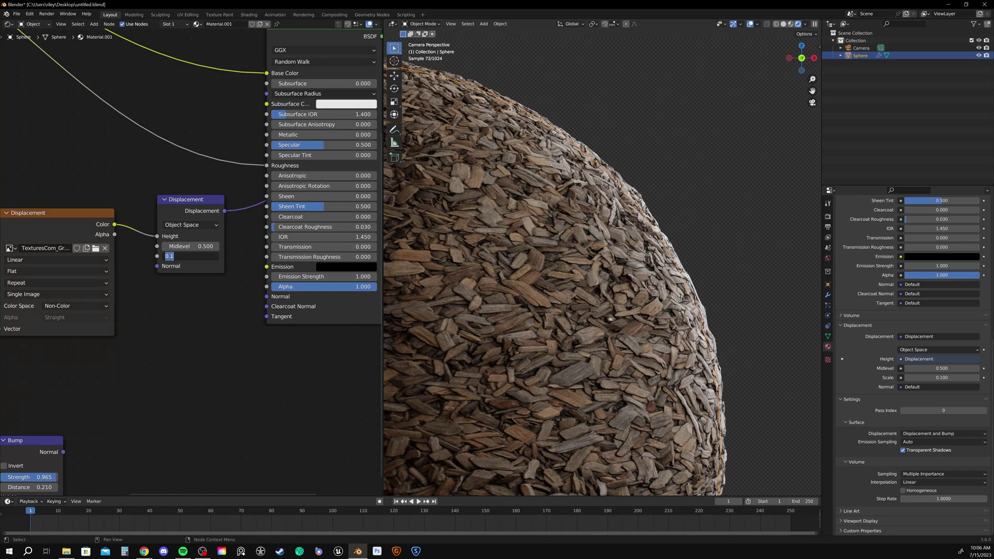
pyautogui.write('0.2')
pyautogui.press('Return')
pyautogui.scroll(-4, 647, 239)
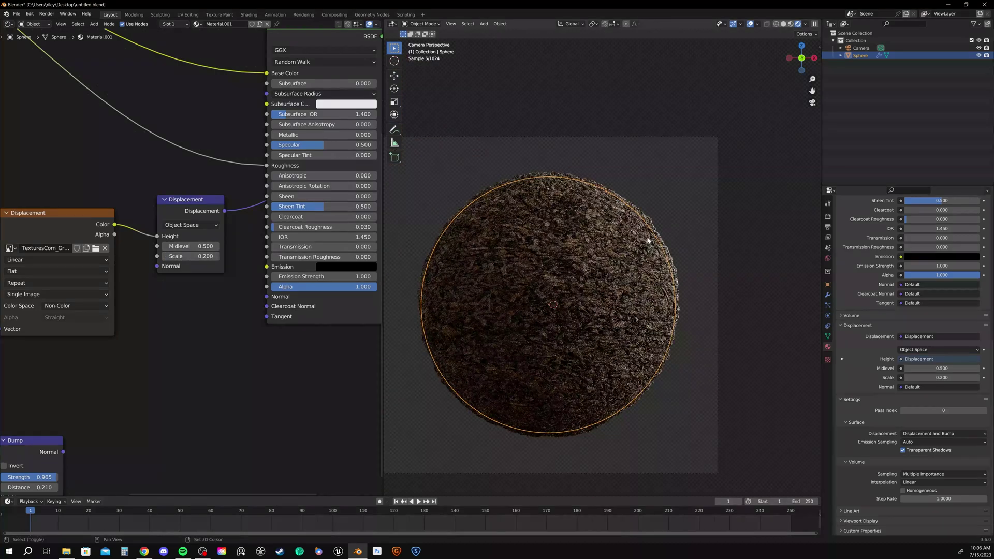
pyautogui.click(668, 222)
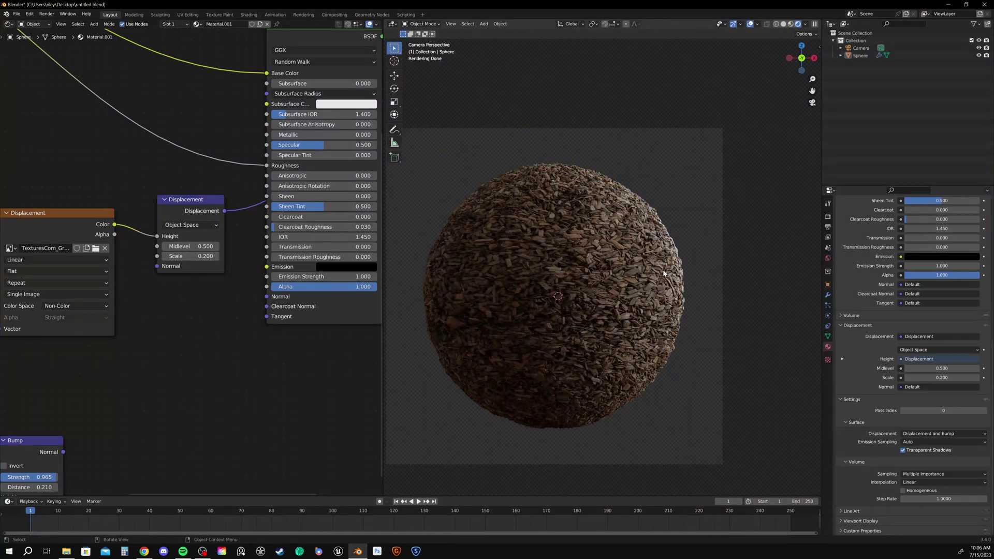
pyautogui.scroll(-2, 663, 273)
pyautogui.scroll(12, 657, 237)
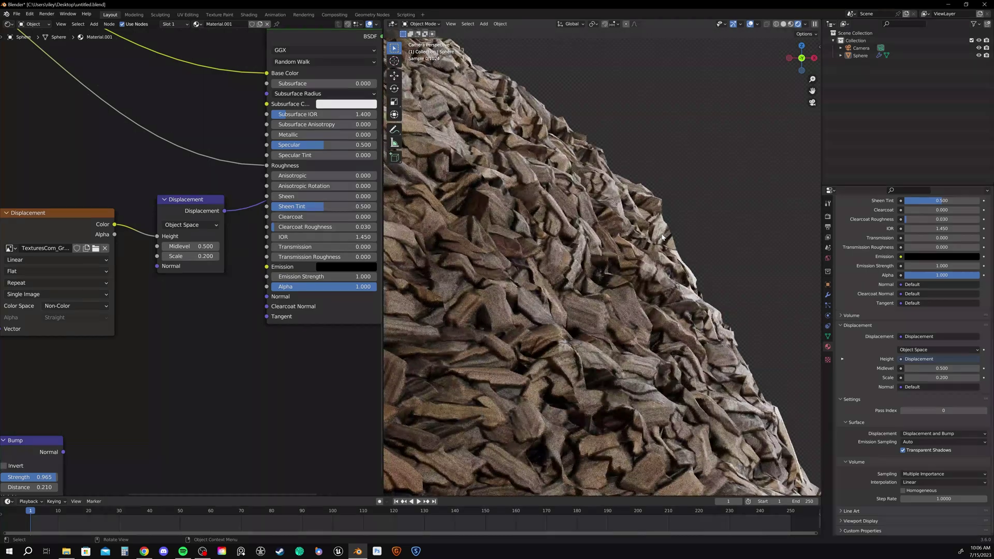
pyautogui.scroll(-10, 620, 230)
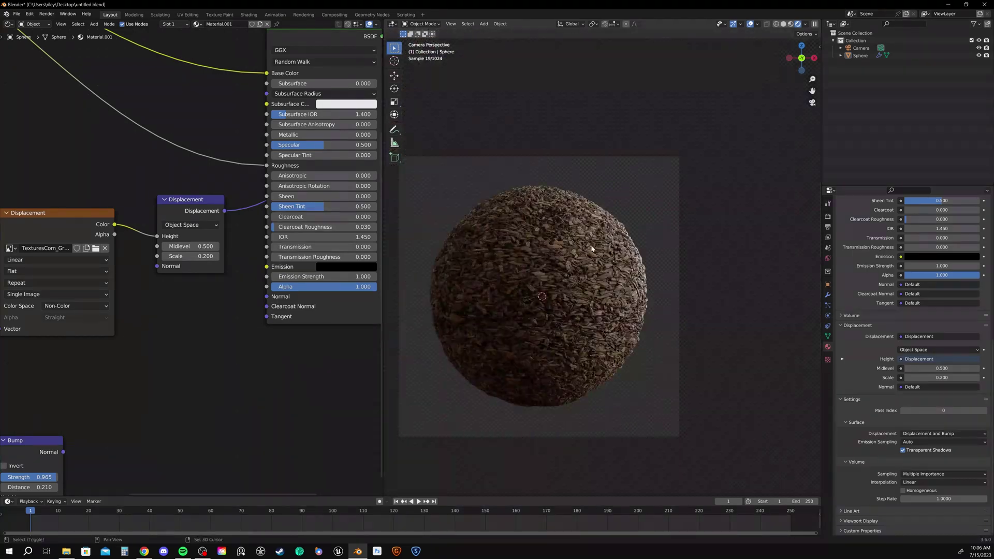
pyautogui.scroll(3, 612, 225)
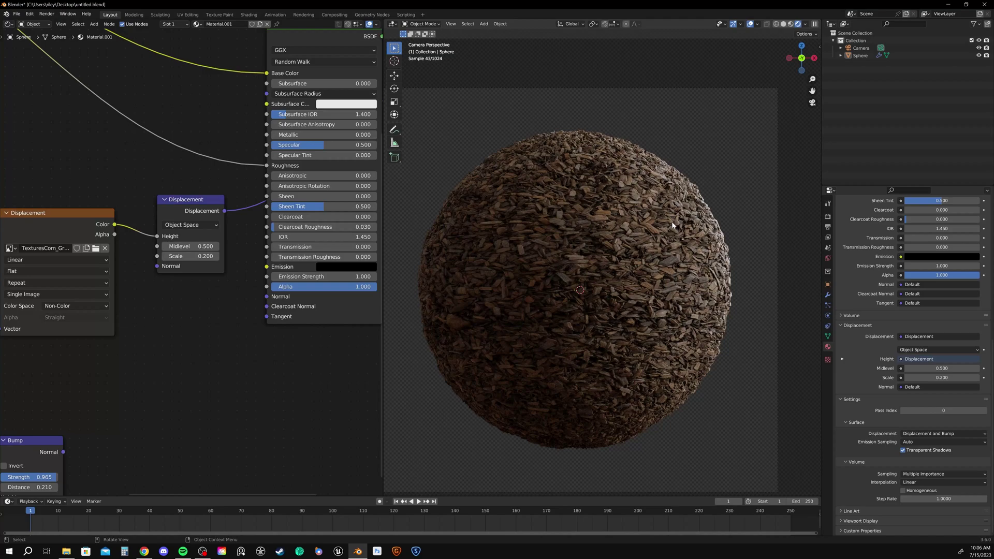
pyautogui.scroll(4, 720, 227)
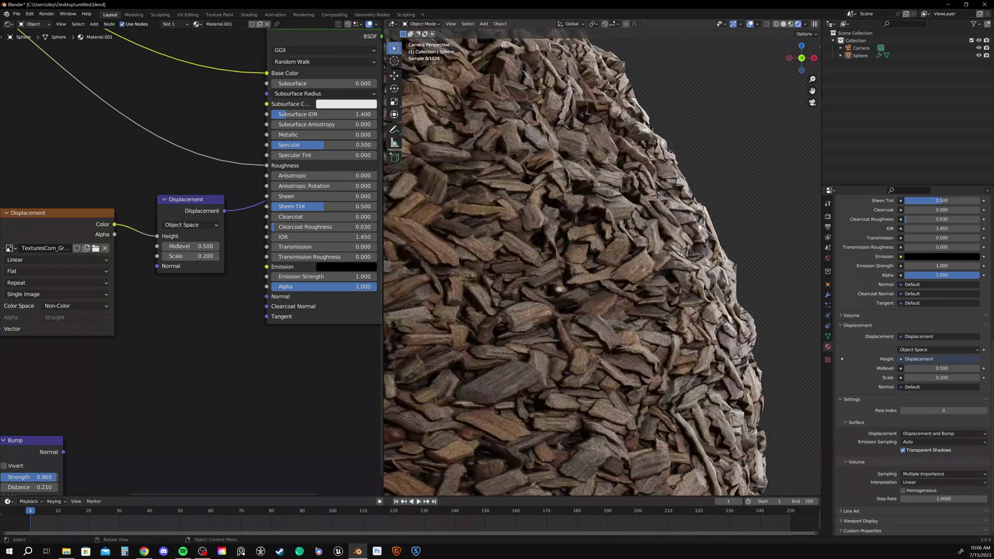
# - Select the sphere and step its Subdivision modifier's Levels Viewport down from 4 to 2
pyautogui.scroll(-2, 601, 254)
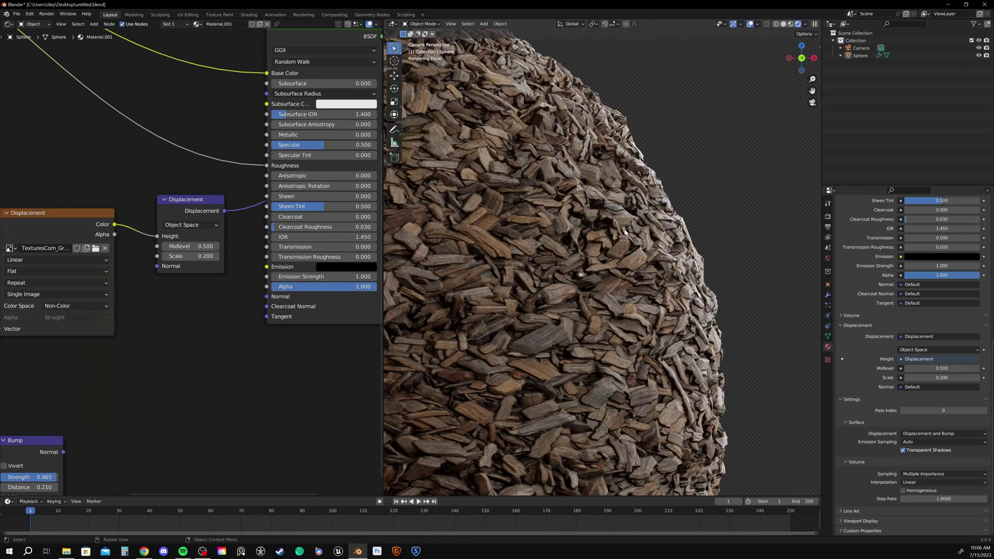
pyautogui.click(625, 233)
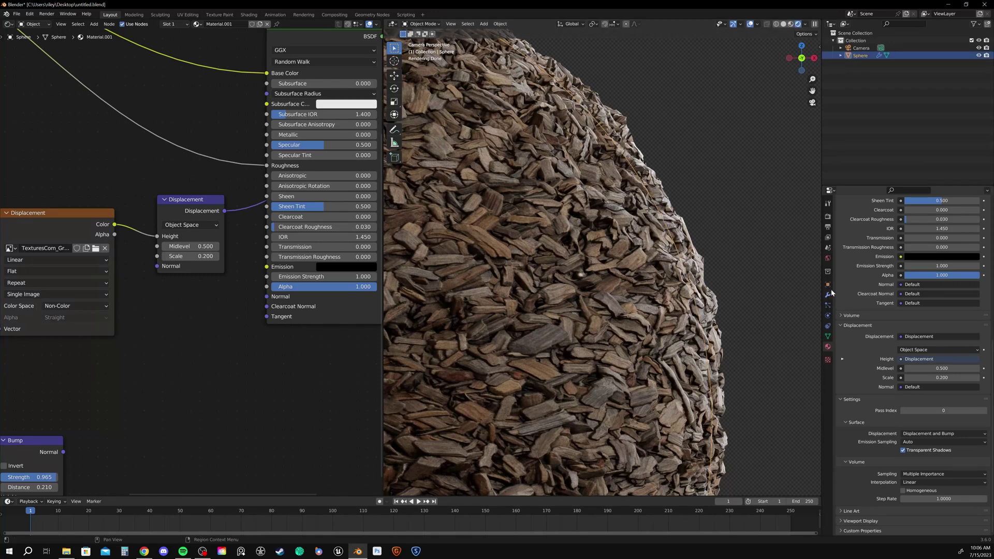
pyautogui.click(828, 294)
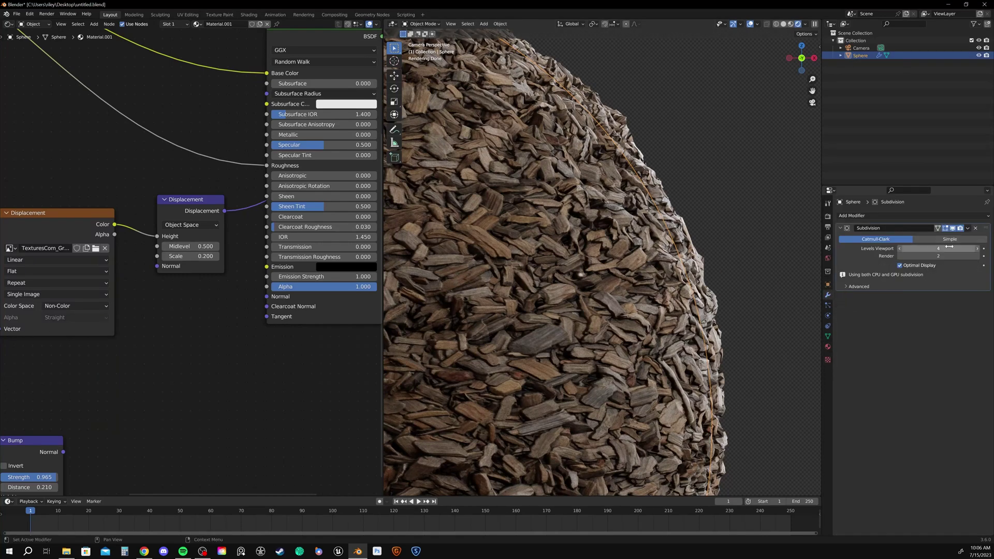
pyautogui.click(900, 248)
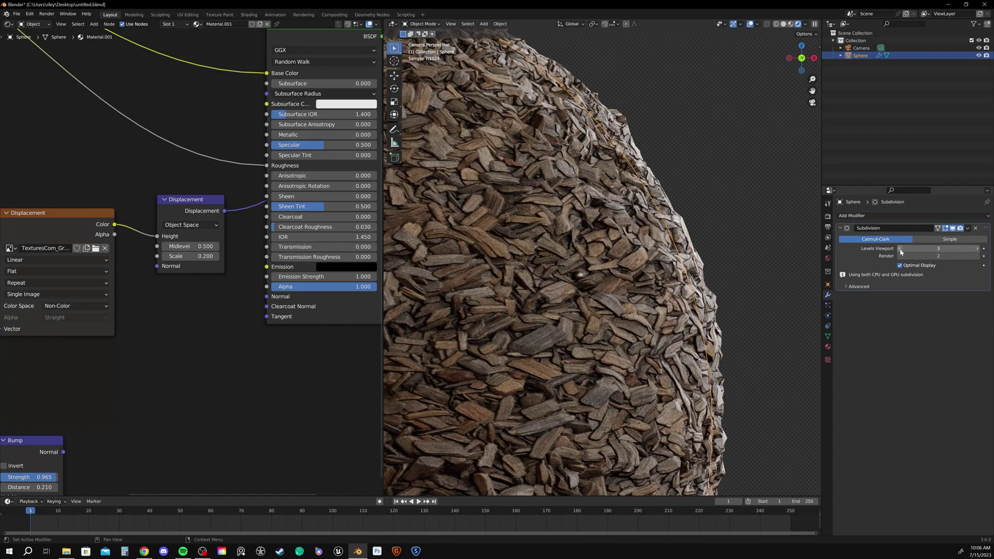
pyautogui.click(900, 249)
# - Deselect the sphere, look around the scene, select the camera, then reselect the sphere
pyautogui.scroll(-3, 604, 235)
pyautogui.hotkey('alt', 'a')
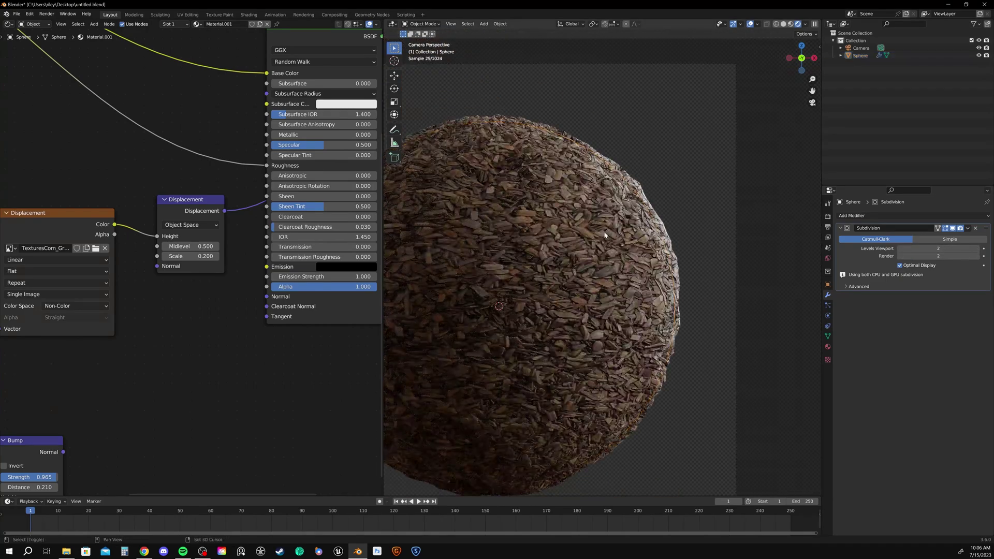
pyautogui.keyDown('shift'); pyautogui.moveTo(604, 235); pyautogui.dragTo(636, 222, button='middle'); pyautogui.keyUp('shift')
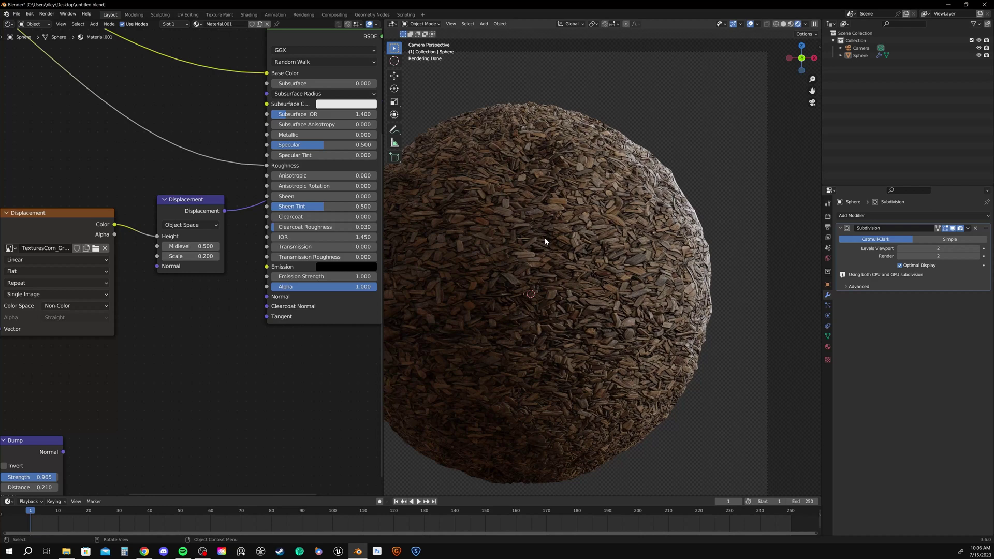
pyautogui.moveTo(545, 241); pyautogui.dragTo(570, 243, button='middle')
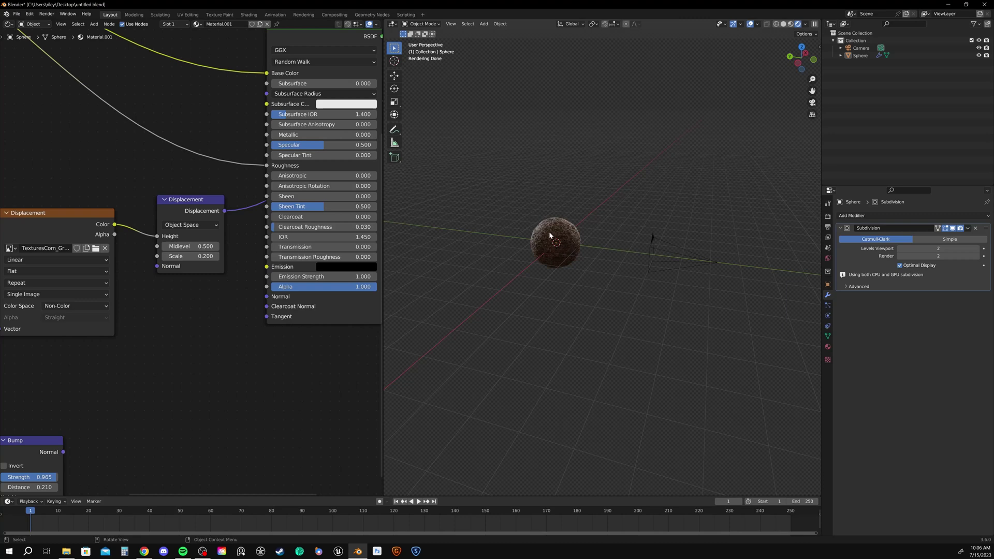
pyautogui.scroll(5, 549, 232)
pyautogui.scroll(4, 570, 243)
pyautogui.scroll(-8, 563, 250)
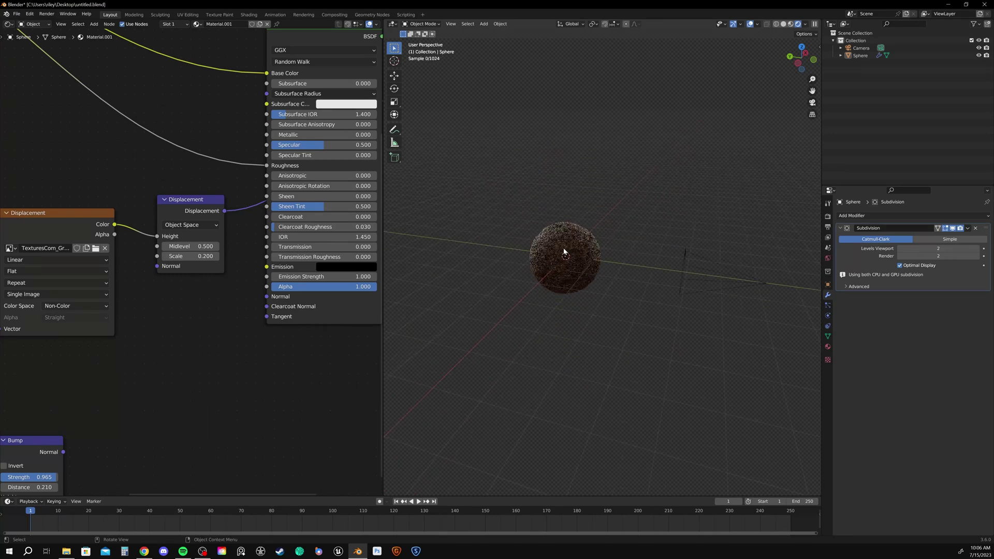
pyautogui.keyDown('shift'); pyautogui.moveTo(561, 250); pyautogui.dragTo(471, 226, button='middle'); pyautogui.keyUp('shift')
pyautogui.click(591, 227)
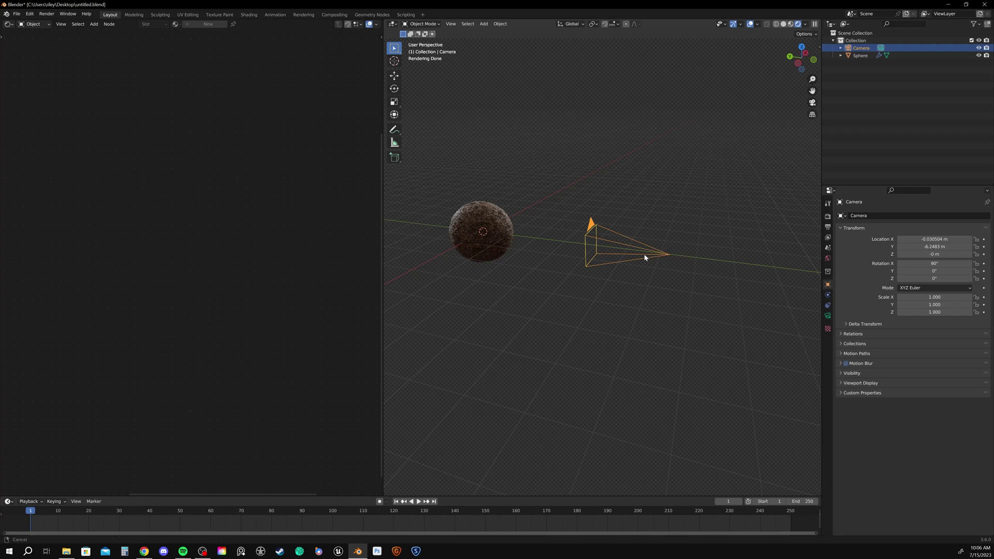
pyautogui.keyDown('shift'); pyautogui.moveTo(647, 256); pyautogui.dragTo(694, 259, button='middle'); pyautogui.keyUp('shift')
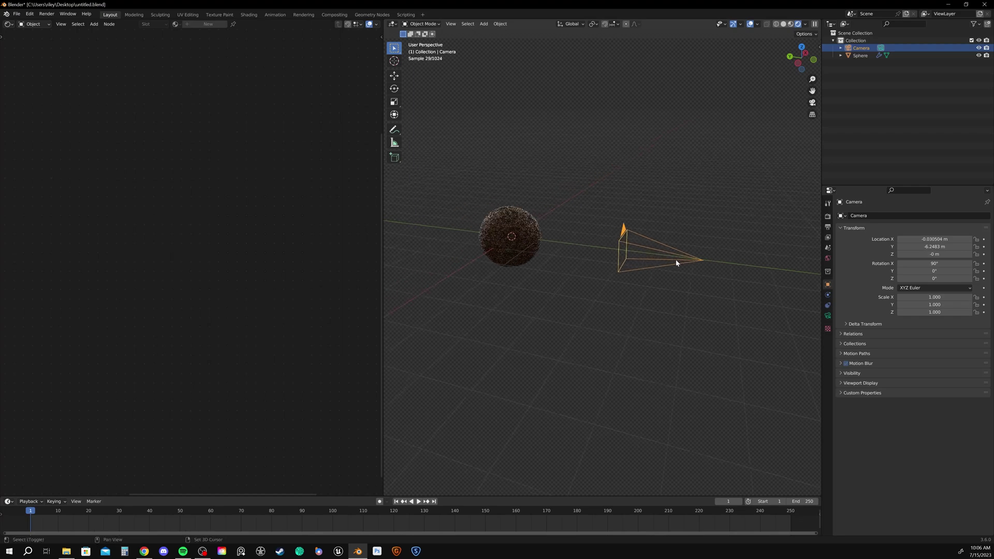
pyautogui.click(526, 227)
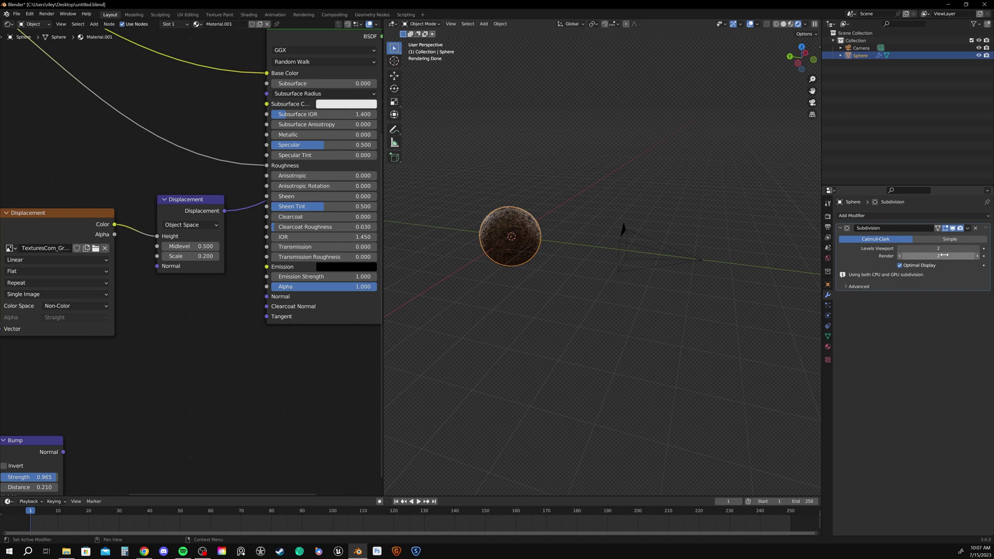
# - Set the Cycles Feature Set to Experimental in Render Properties
pyautogui.click(826, 219)
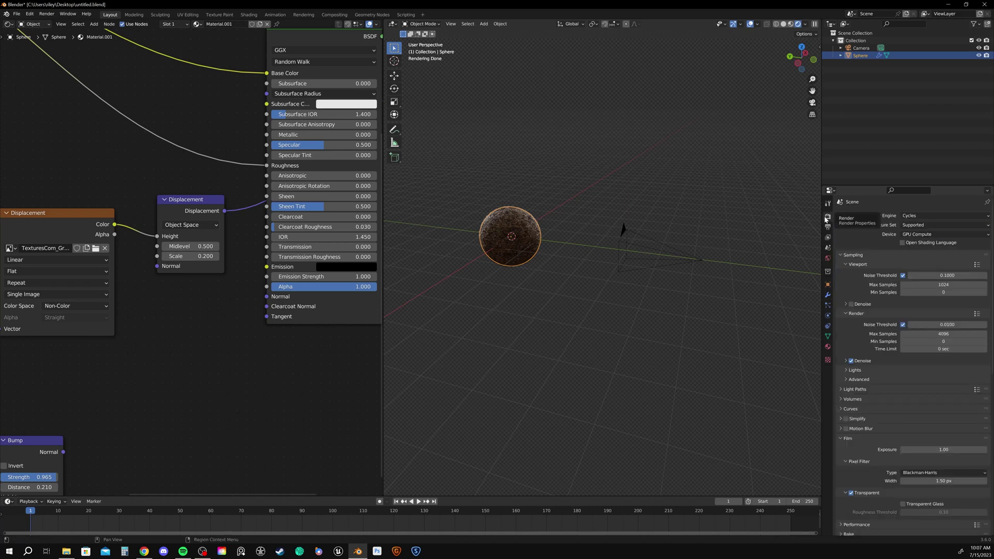
pyautogui.click(918, 226)
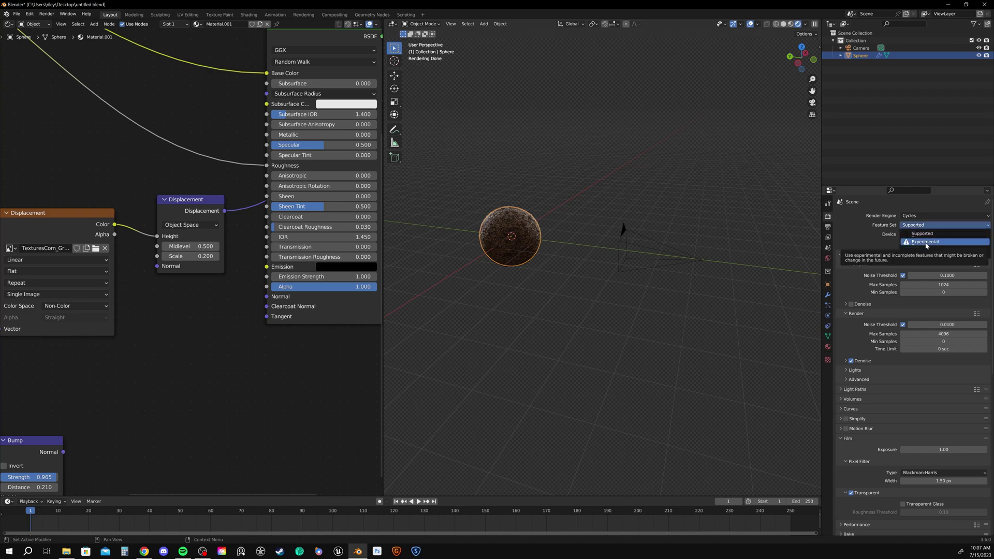
pyautogui.click(926, 242)
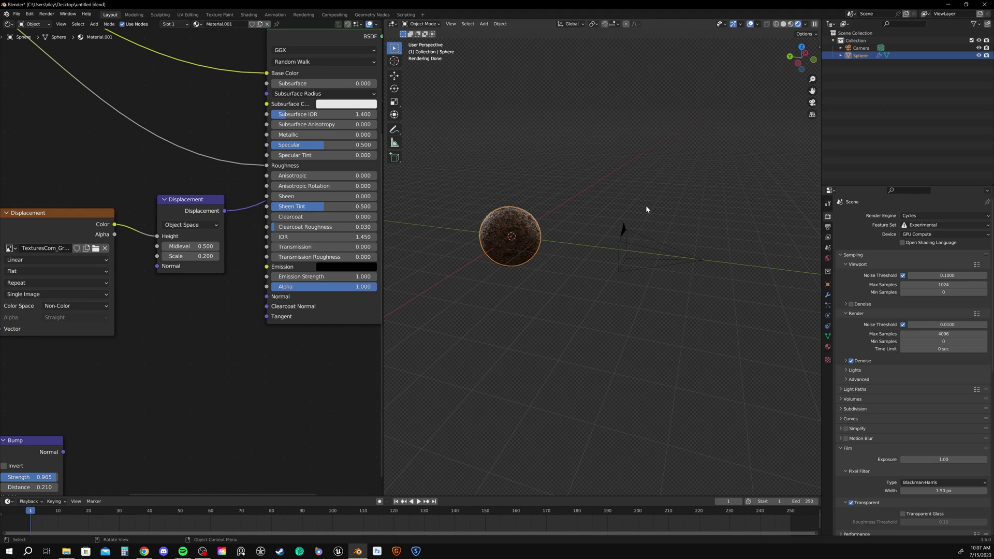
pyautogui.click(828, 295)
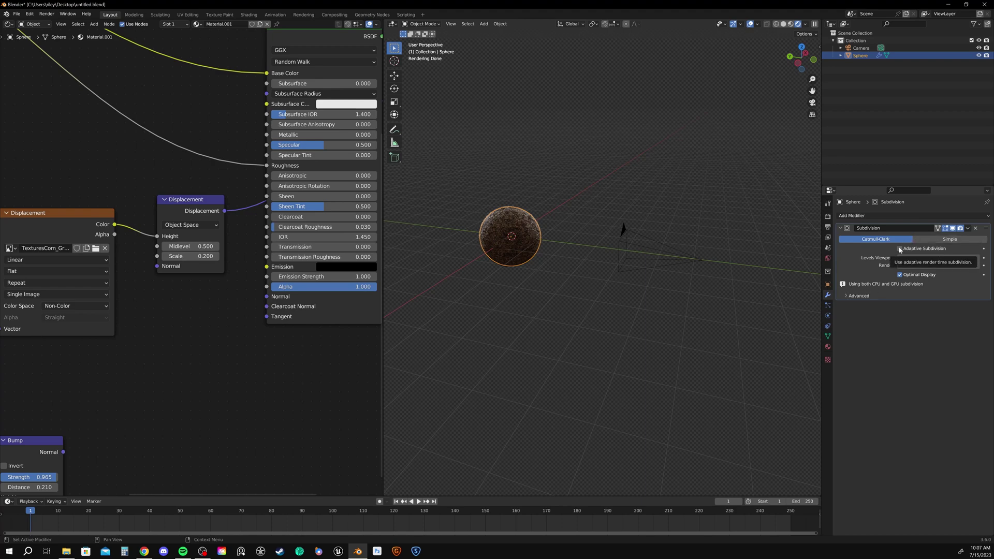
# - In camera view, enable Adaptive Subdivision on the sphere and set Levels Viewport to 1
pyautogui.press('KP_0')
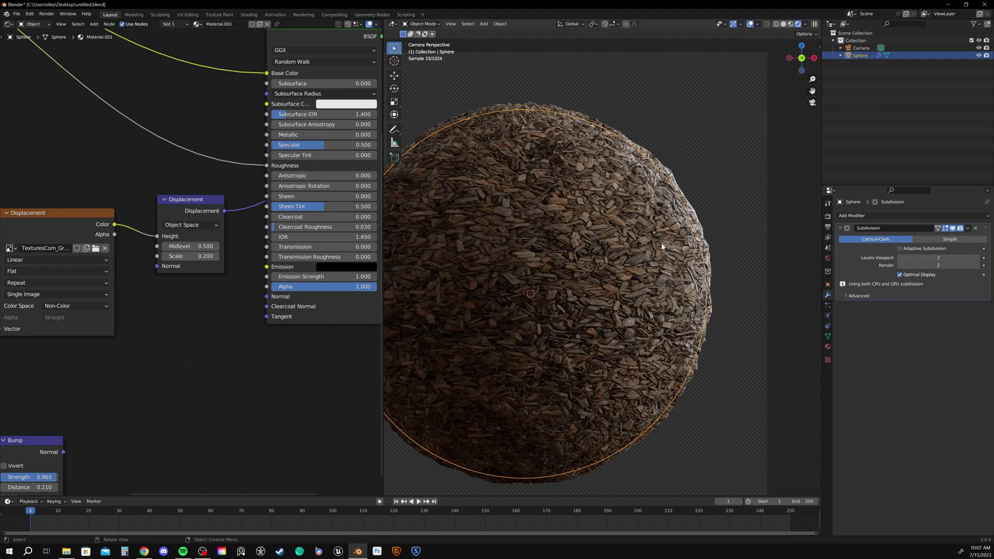
pyautogui.click(900, 249)
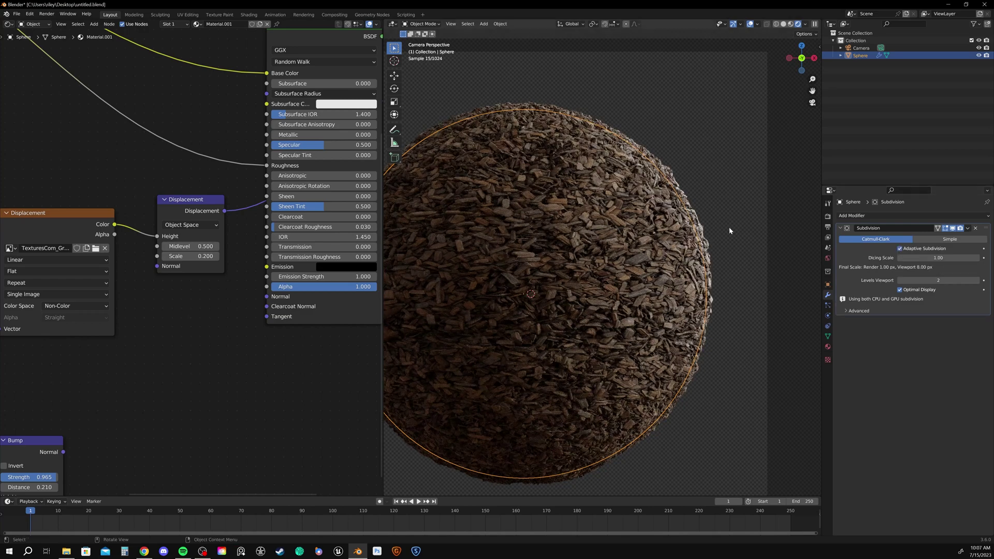
pyautogui.scroll(4, 684, 210)
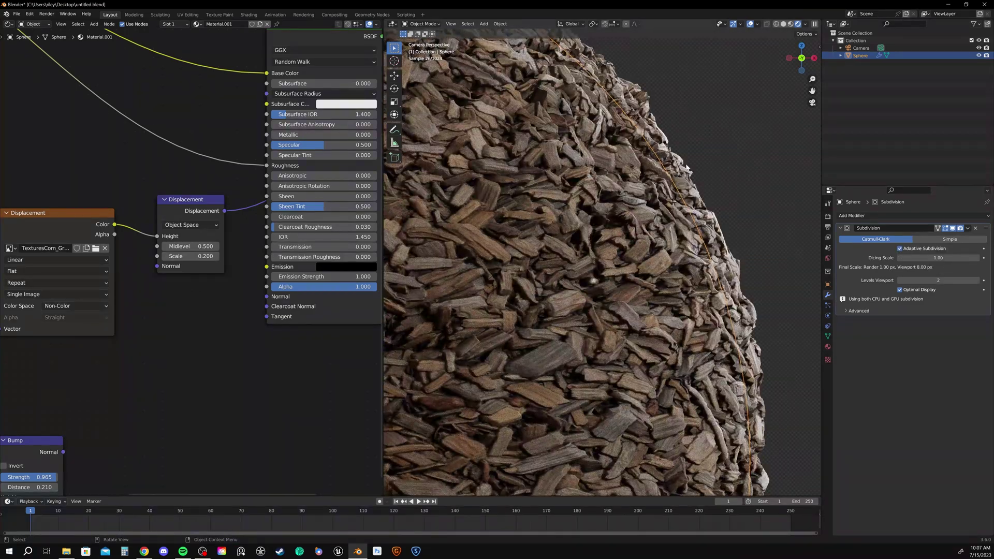
pyautogui.scroll(-3, 694, 264)
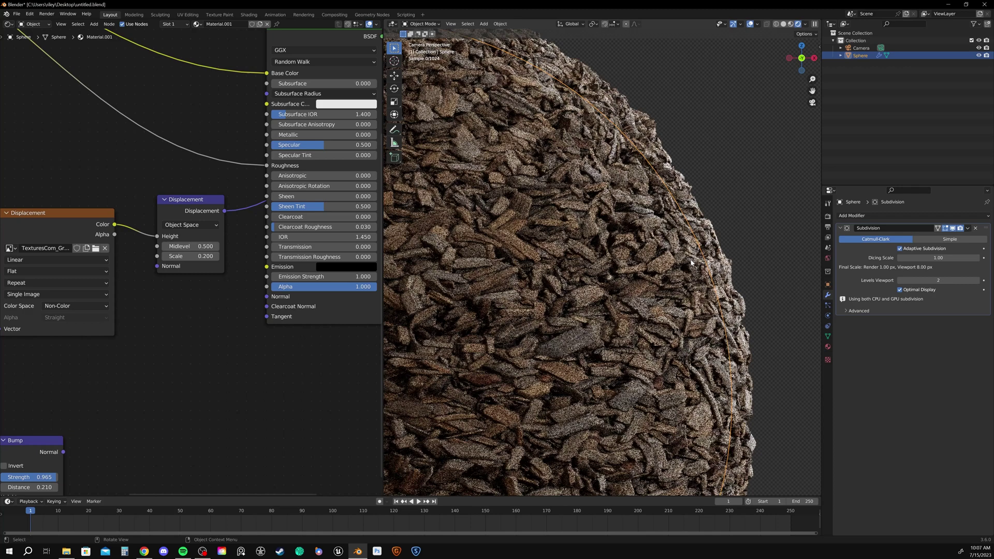
pyautogui.click(941, 280)
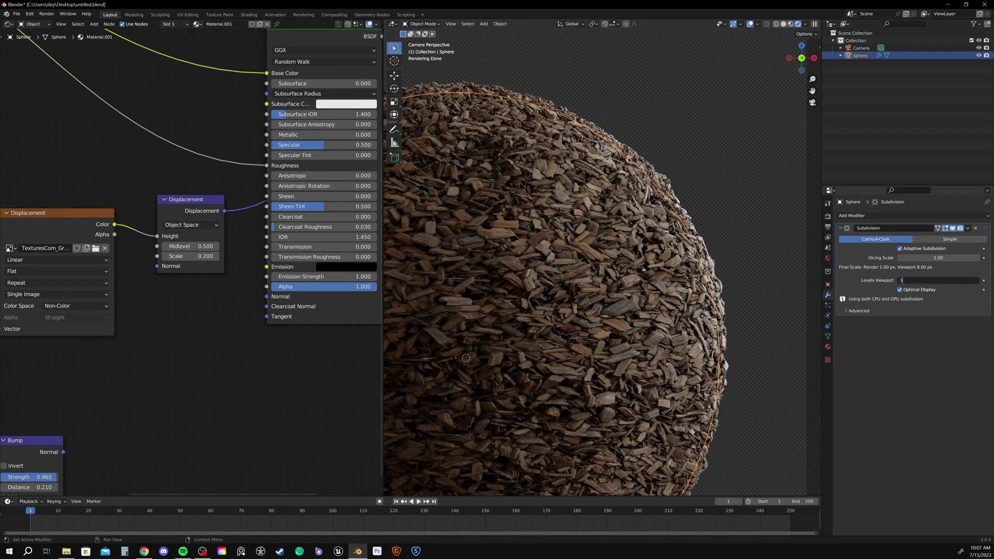
pyautogui.press('Return')
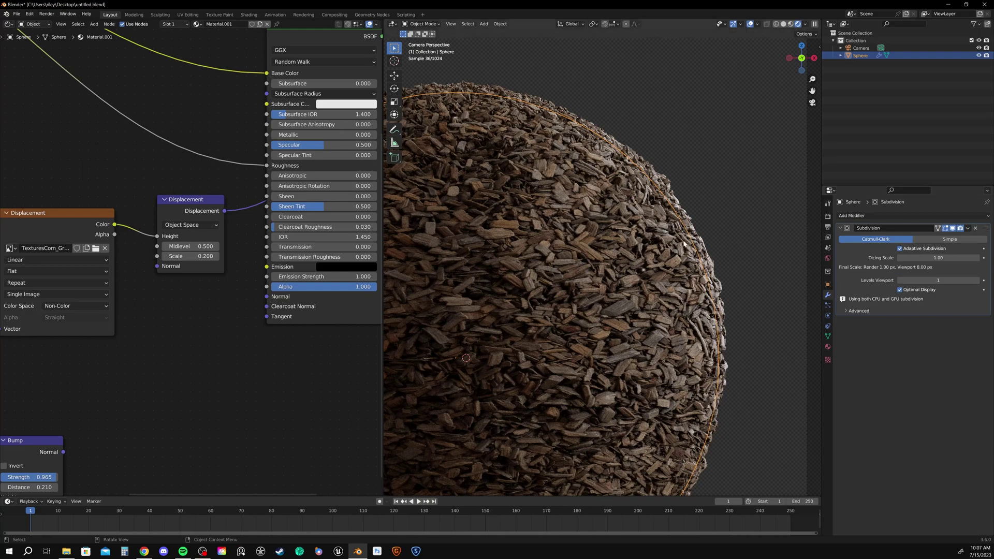
pyautogui.scroll(6, 681, 239)
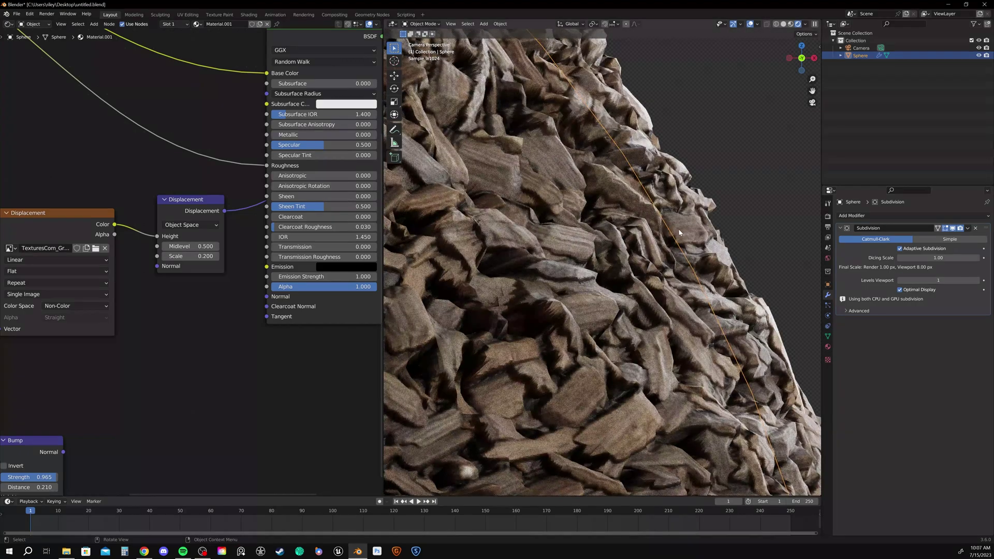
pyautogui.scroll(-8, 679, 233)
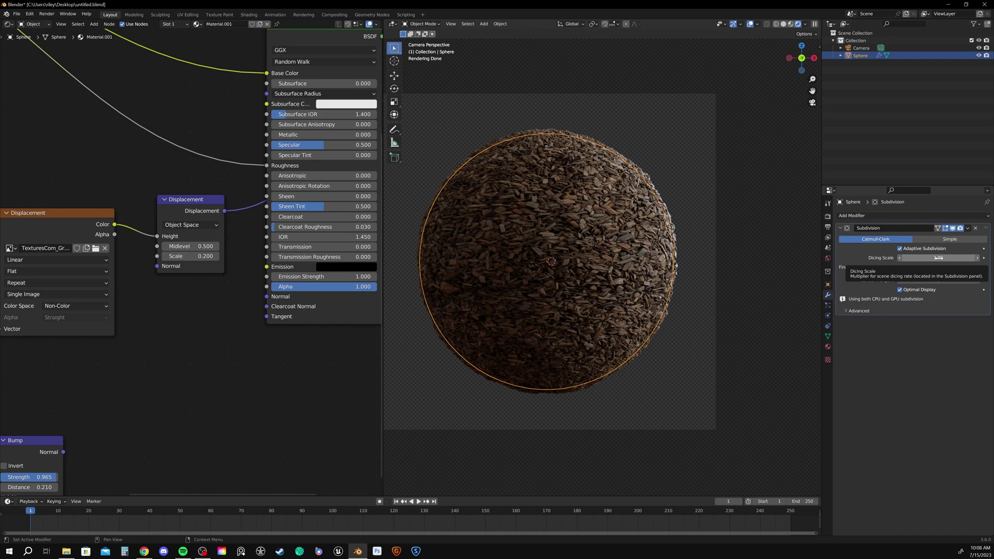
# - Try Dicing Scale values of 5 and 10, then set it back to 1
pyautogui.click(938, 257)
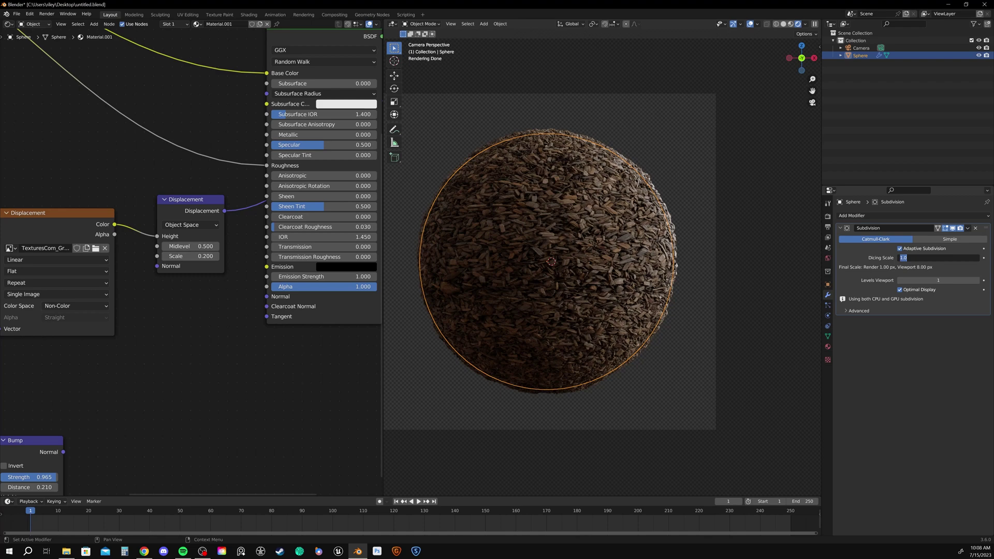
pyautogui.write('5')
pyautogui.press('Return')
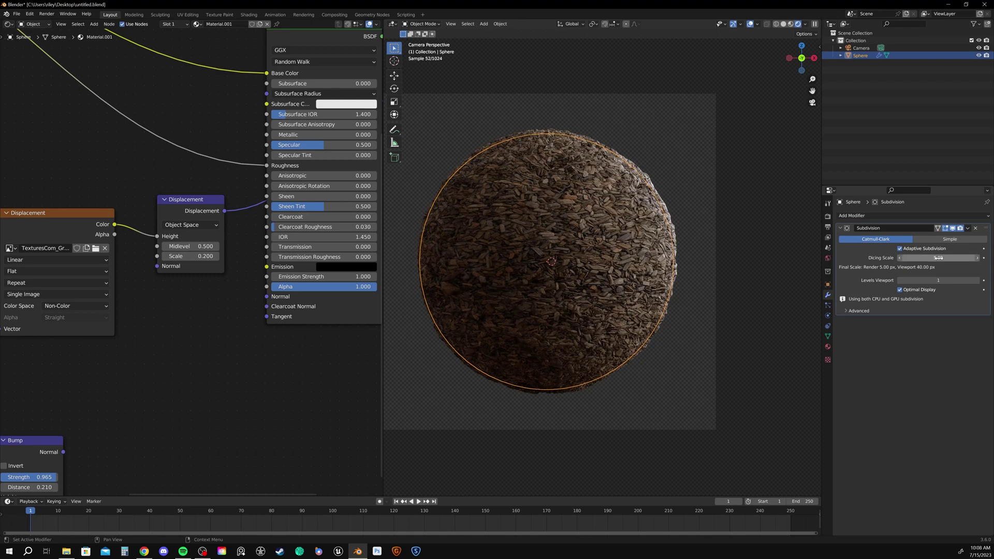
pyautogui.click(938, 258)
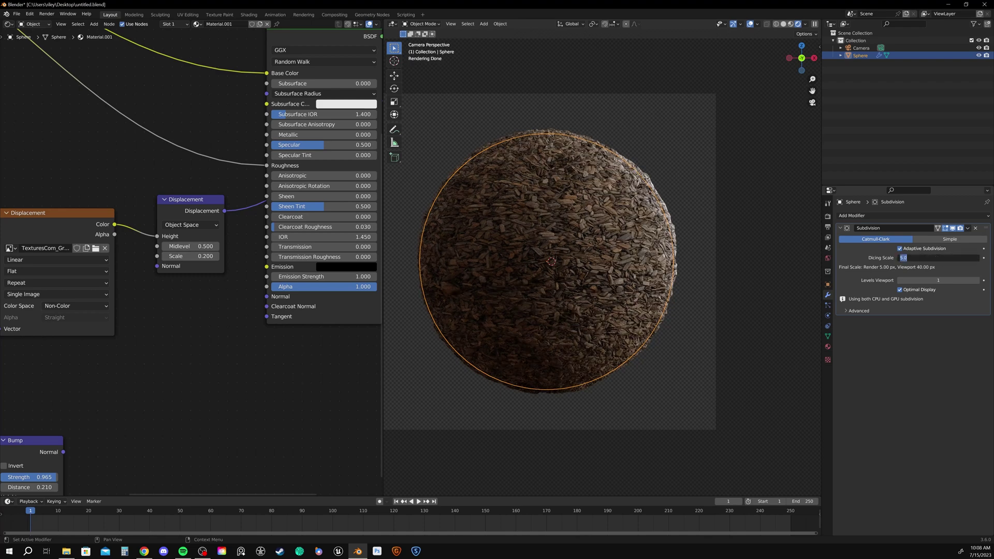
pyautogui.write('10')
pyautogui.press('Return')
pyautogui.click(937, 258)
pyautogui.write('1')
pyautogui.press('Return')
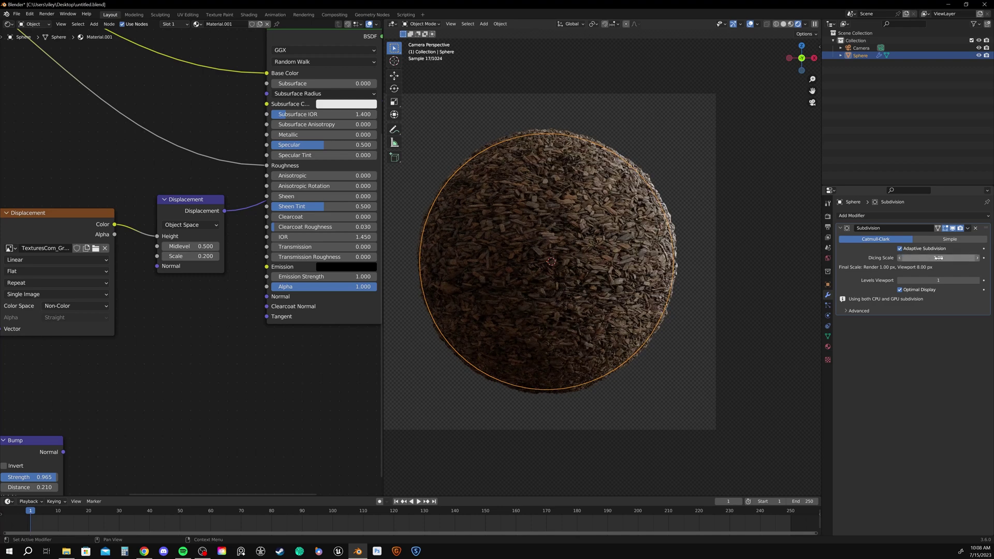
# - Switch the viewport to Solid shading and render the displaced sphere with F12
pyautogui.press('z')
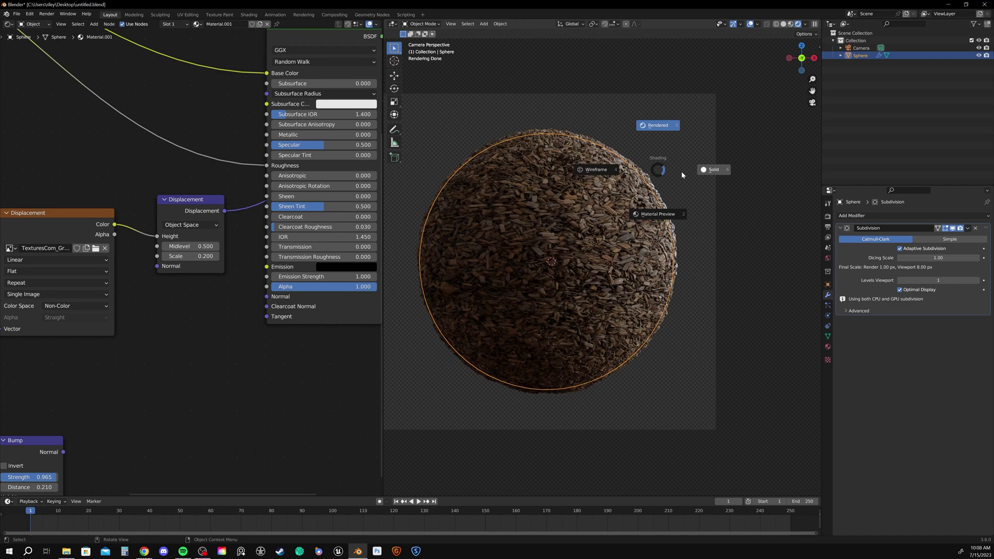
pyautogui.click(658, 195)
pyautogui.press('F12')
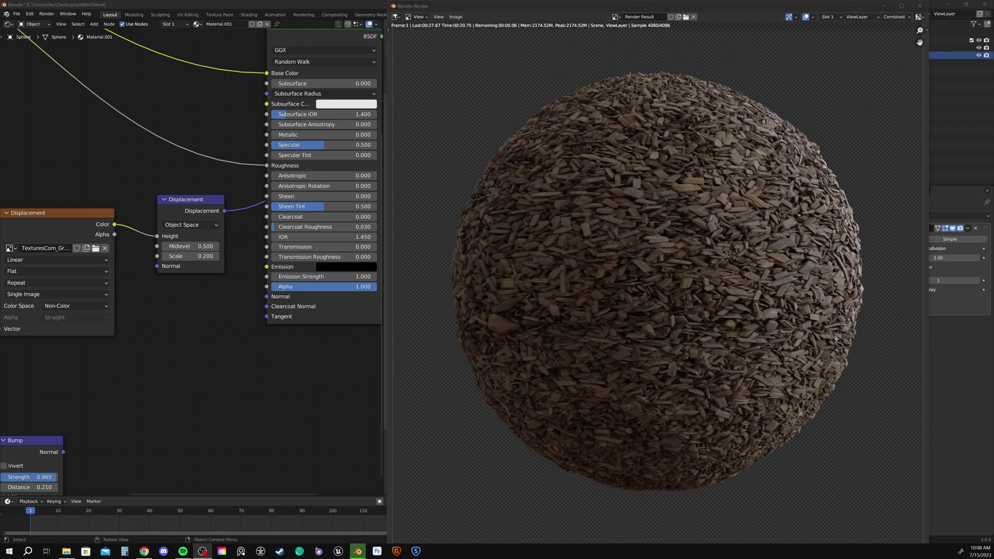
# - Maximize the Slot 1 render window and zoom in to inspect the overlapping wood chips
pyautogui.click(738, 10)
pyautogui.doubleClick(739, 10)
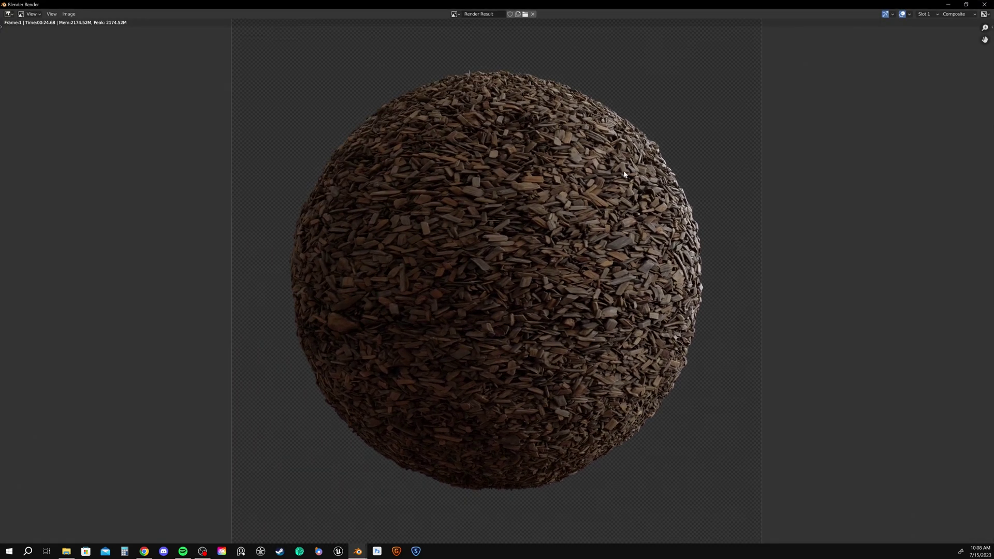
pyautogui.scroll(6, 686, 187)
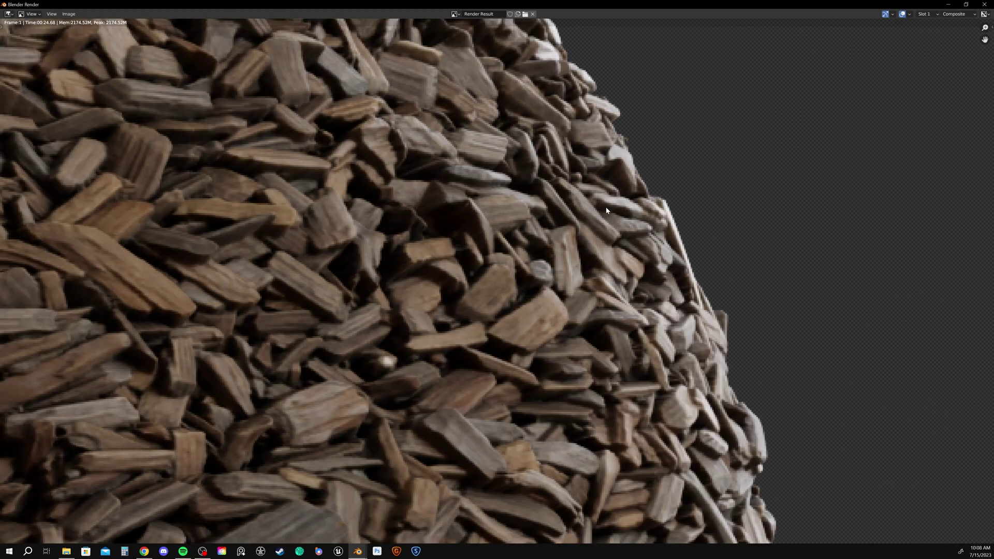
pyautogui.scroll(-5, 607, 211)
pyautogui.scroll(5, 606, 210)
pyautogui.moveTo(495, 98); pyautogui.dragTo(573, 320, button='middle')
pyautogui.moveTo(370, 138); pyautogui.dragTo(536, 195, button='middle')
pyautogui.moveTo(346, 130); pyautogui.dragTo(503, 202, button='middle')
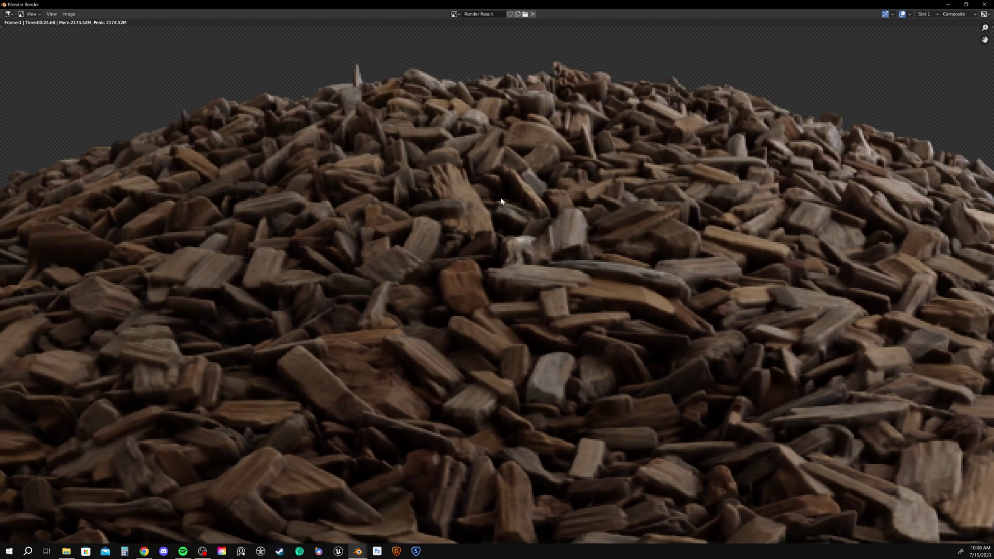
# - Zoom back out and recentre the whole displaced sphere in the render view
pyautogui.scroll(-4, 503, 202)
pyautogui.moveTo(487, 281); pyautogui.dragTo(442, 204, button='middle')
pyautogui.scroll(-2, 431, 185)
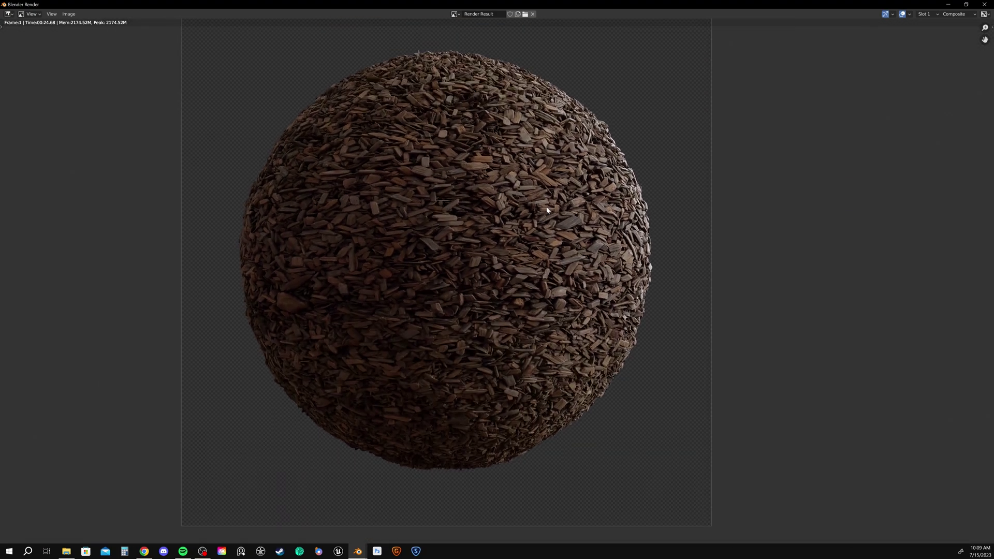
pyautogui.scroll(4, 646, 212)
pyautogui.scroll(-2, 644, 210)
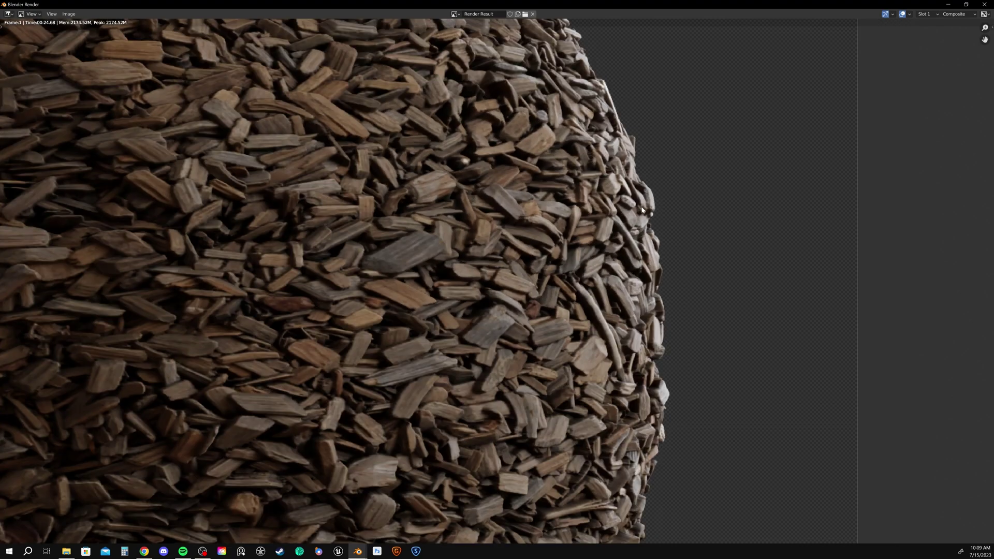
pyautogui.scroll(-2, 642, 210)
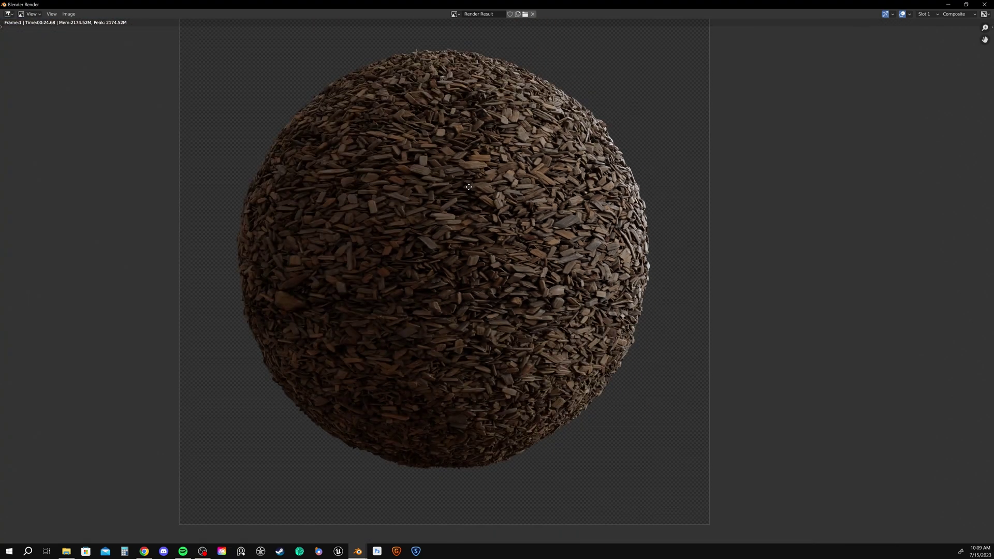
pyautogui.moveTo(465, 183); pyautogui.dragTo(482, 203, button='middle')
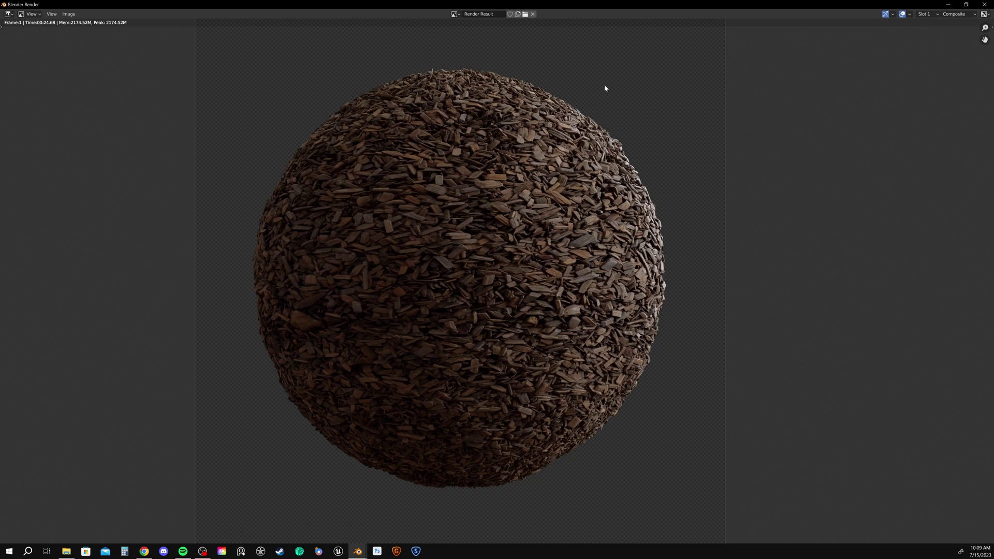
# - Close the render, move the Displacement node aside, and feed the chip texture Color into Bump Height
pyautogui.click(947, 4)
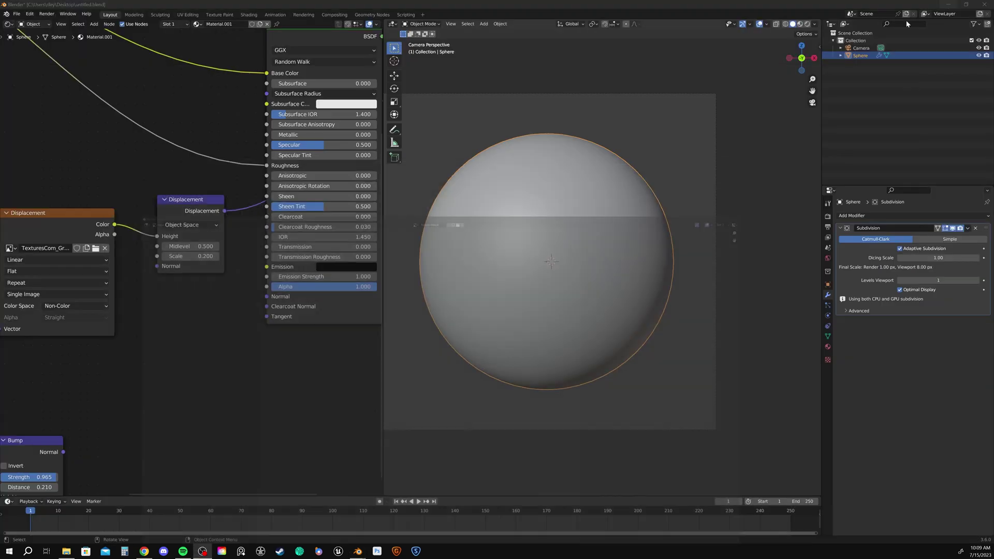
pyautogui.moveTo(183, 203); pyautogui.dragTo(184, 308)
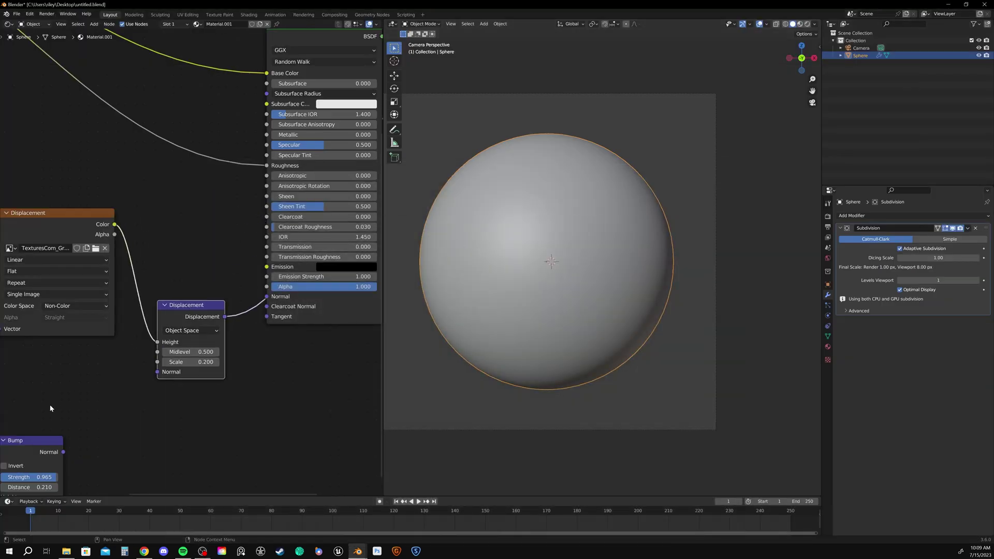
pyautogui.moveTo(27, 441); pyautogui.dragTo(267, 296)
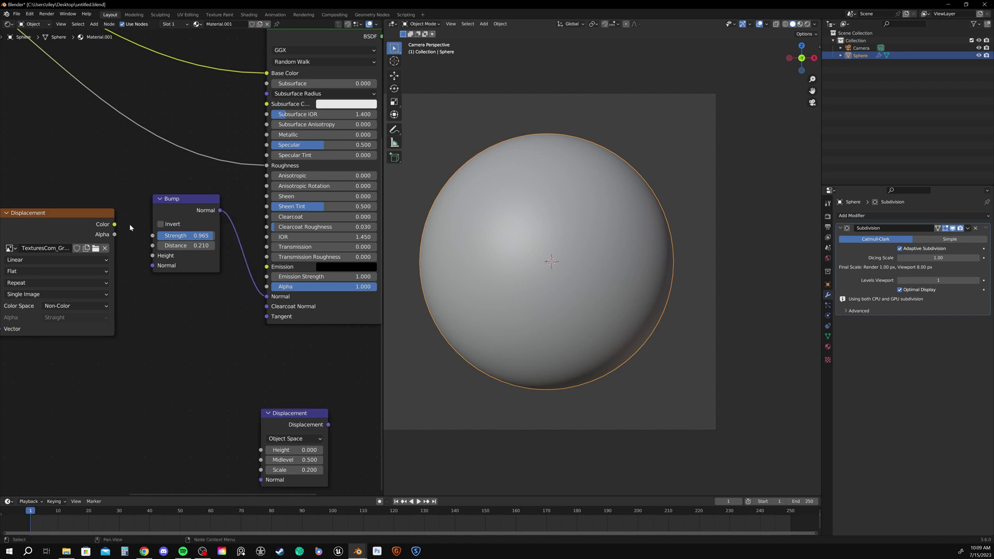
pyautogui.moveTo(113, 225); pyautogui.dragTo(141, 258)
# - Preview in rendered viewport shading and set the Bump Distance to 1.000
pyautogui.press('z')
pyautogui.click(548, 209)
pyautogui.click(186, 246)
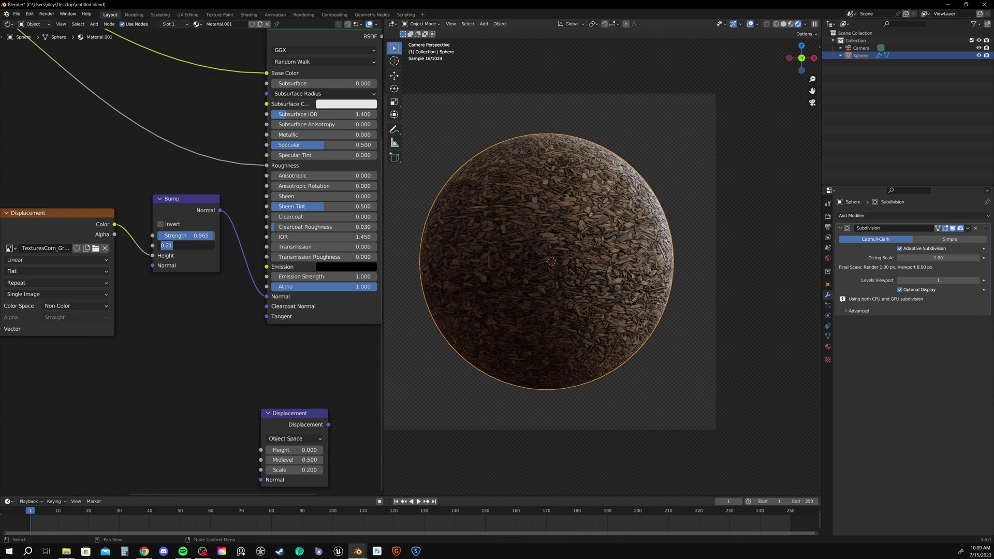
pyautogui.write('1')
pyautogui.press('Return')
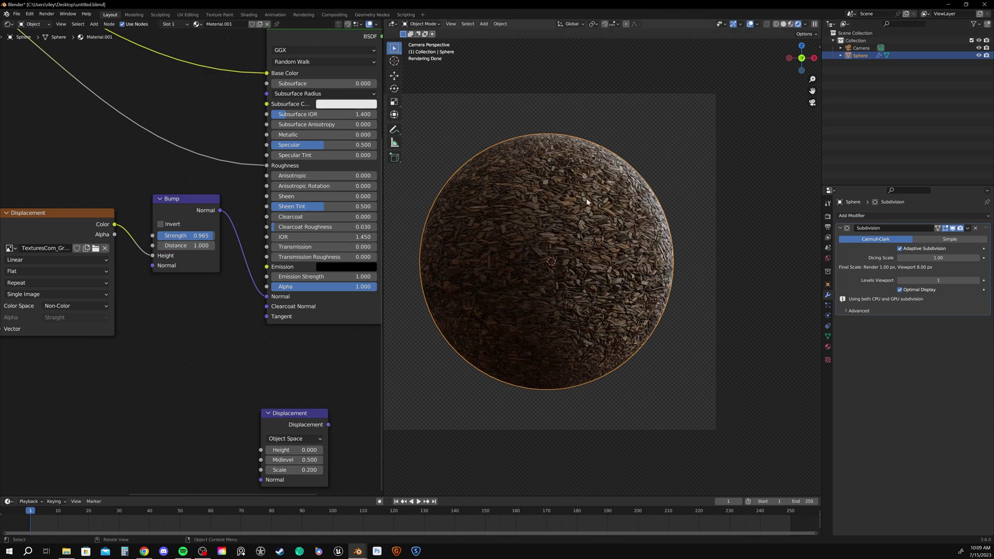
# - Return the viewport to solid shading and render the bump version into Slot 2
pyautogui.press('z')
pyautogui.click(567, 207)
pyautogui.press('F12')
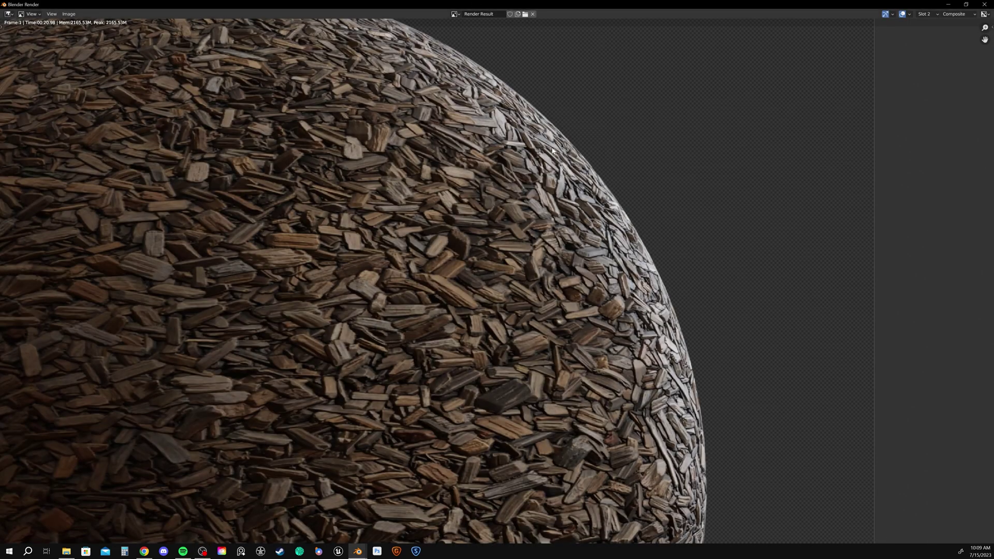
# - Toggle between render Slot 1 (displacement) and Slot 2 (bump) to compare the wood chips
pyautogui.press('j')
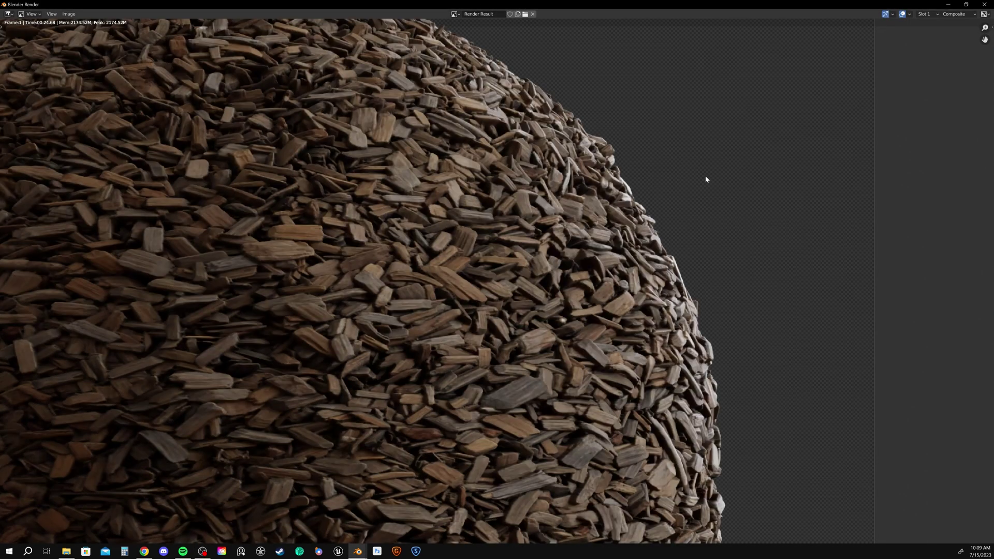
pyautogui.press('j')
pyautogui.press('j')
pyautogui.press('j')
pyautogui.press('j')
pyautogui.press('j')
pyautogui.press('j')
pyautogui.press('j')
pyautogui.press('j')
pyautogui.press('j')
pyautogui.press('j')
pyautogui.press('j')
pyautogui.press('j')
pyautogui.scroll(-5, 466, 326)
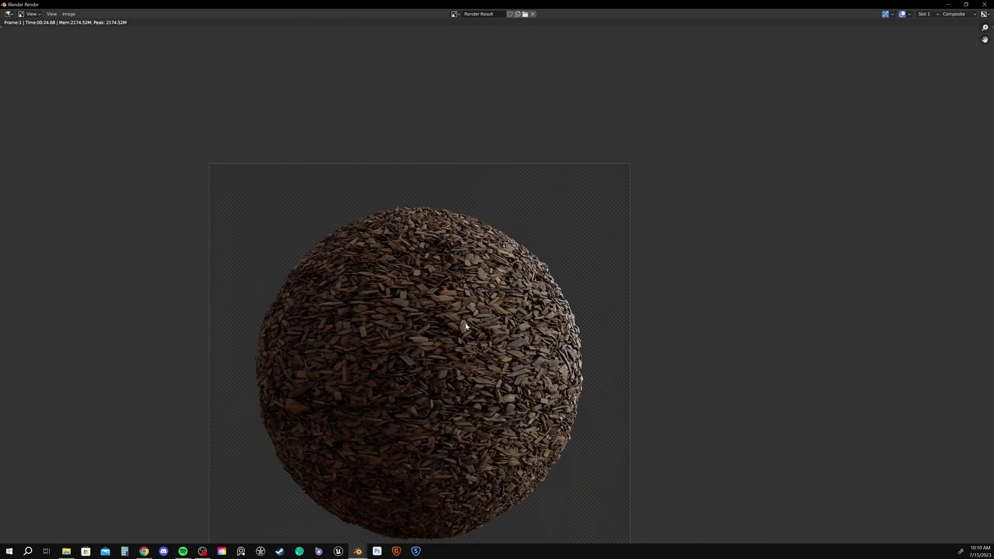
pyautogui.moveTo(476, 317); pyautogui.dragTo(542, 219, button='middle')
pyautogui.scroll(2, 544, 242)
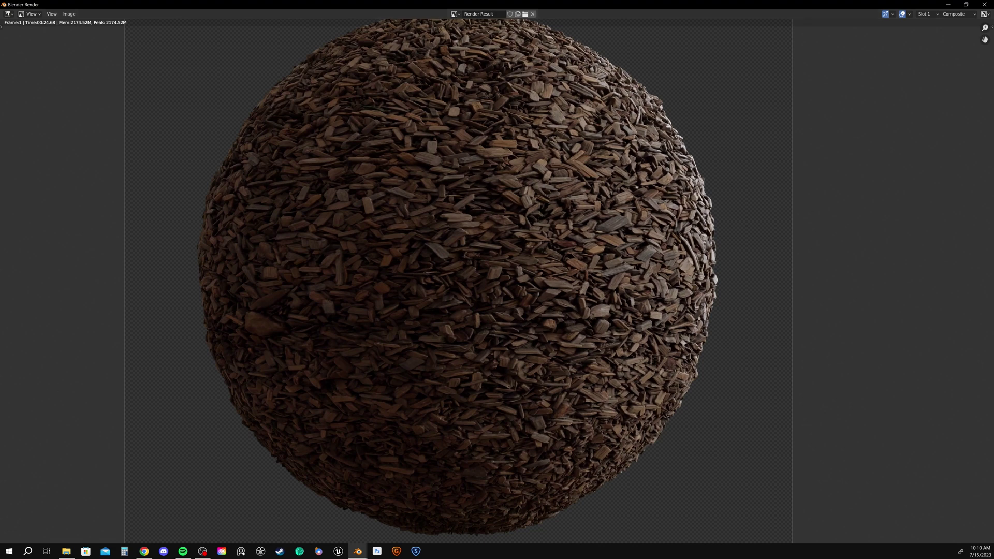